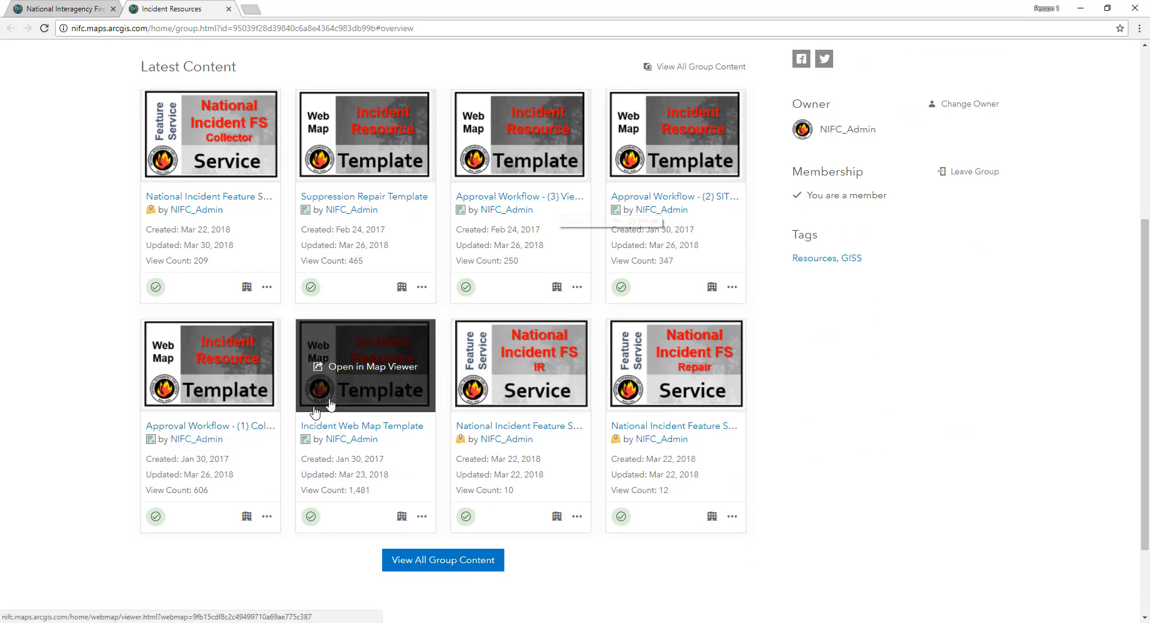
- Open the Approval Workflow (1) Collector, (2) SITL Approver and (3) Viewer template pages in separate browser tabs
right_click(263, 428)
click(289, 441)
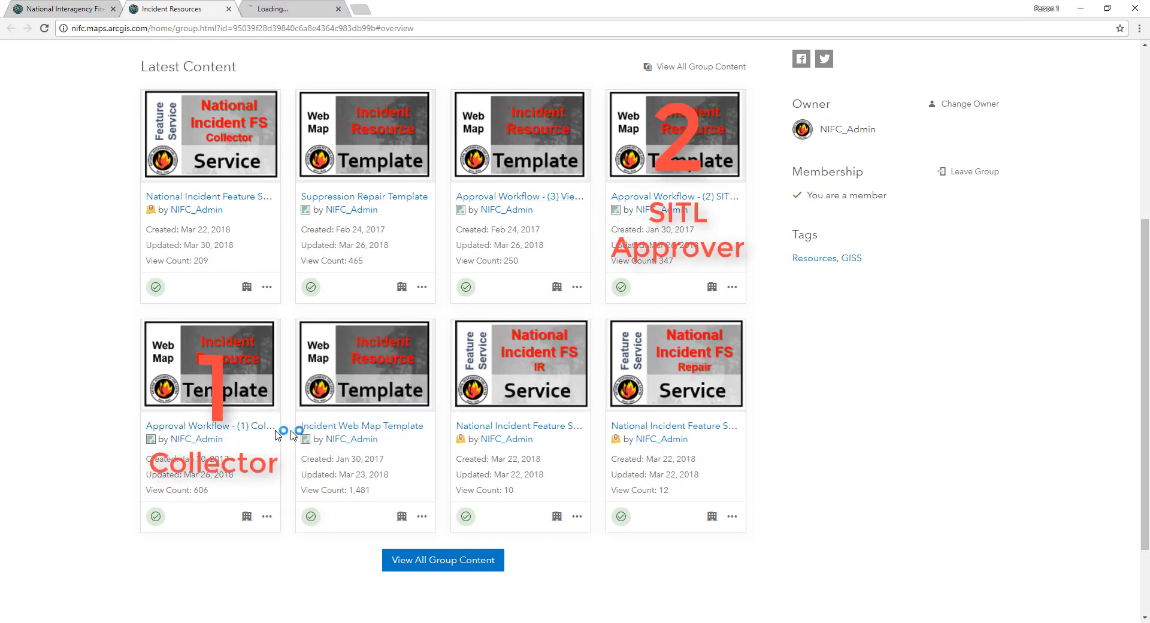
right_click(708, 194)
click(732, 199)
right_click(557, 198)
click(580, 207)
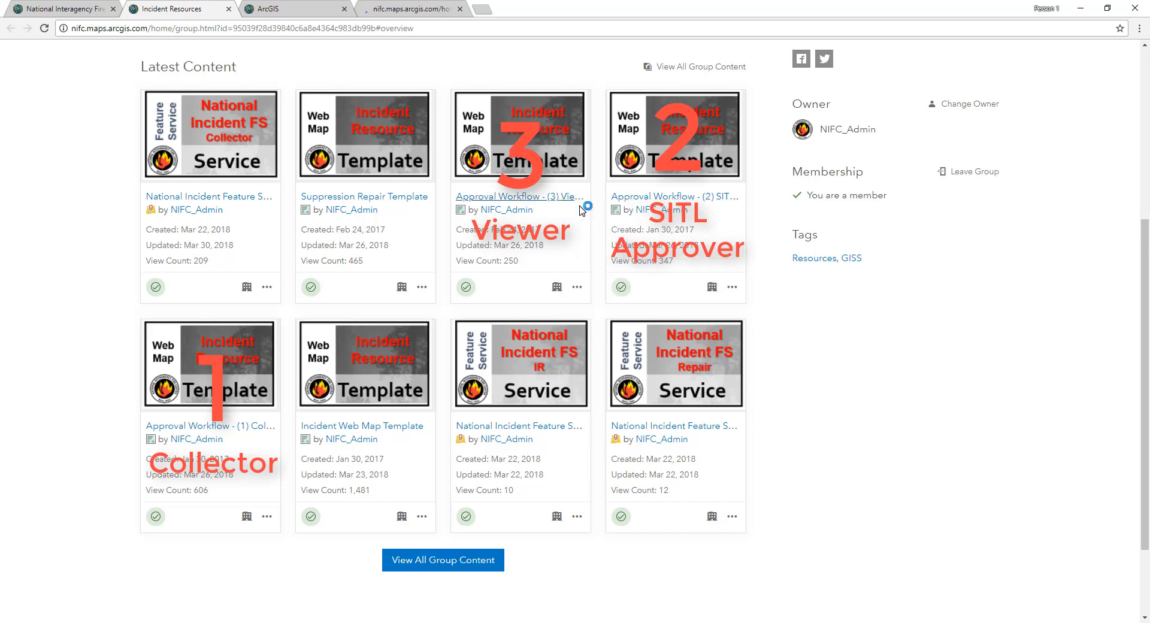
- Open the Approval Workflow Collector template map and save a copy titled "2018 Demo Fire - Collector" with the summary "Collector Map"
click(308, 6)
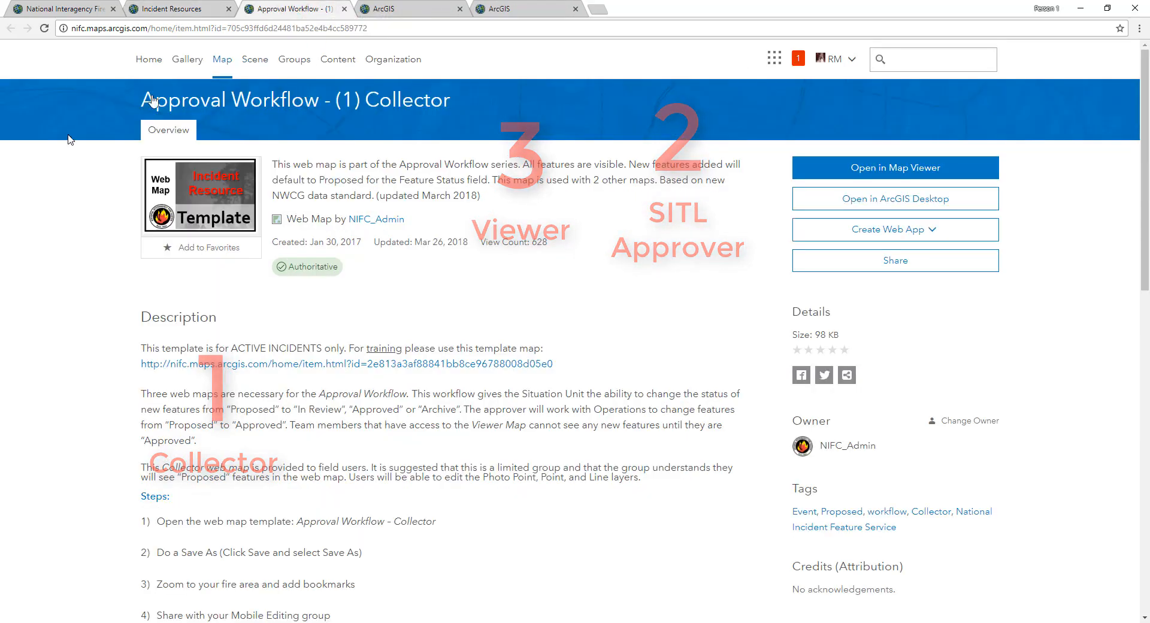
click(211, 217)
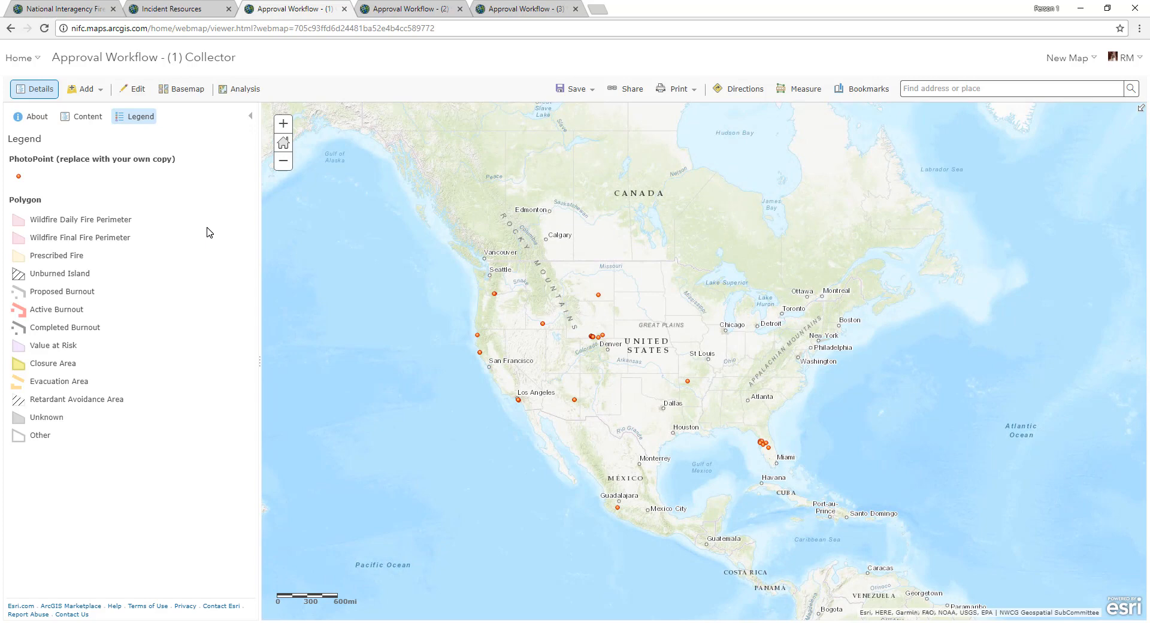
click(578, 91)
click(578, 127)
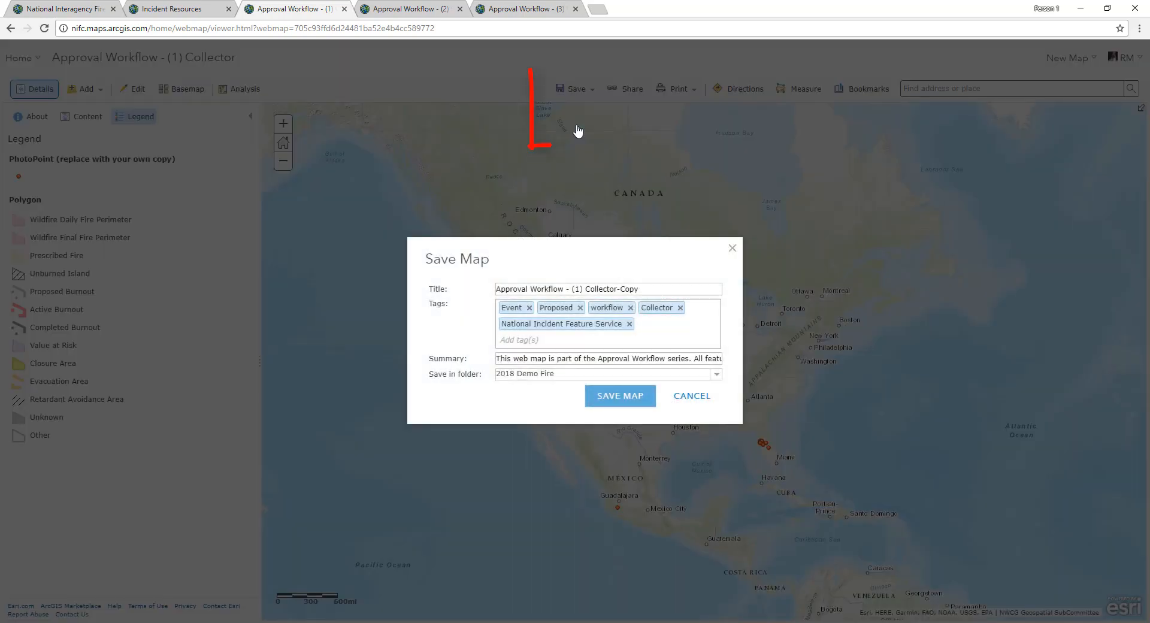
drag(659, 289, 506, 289)
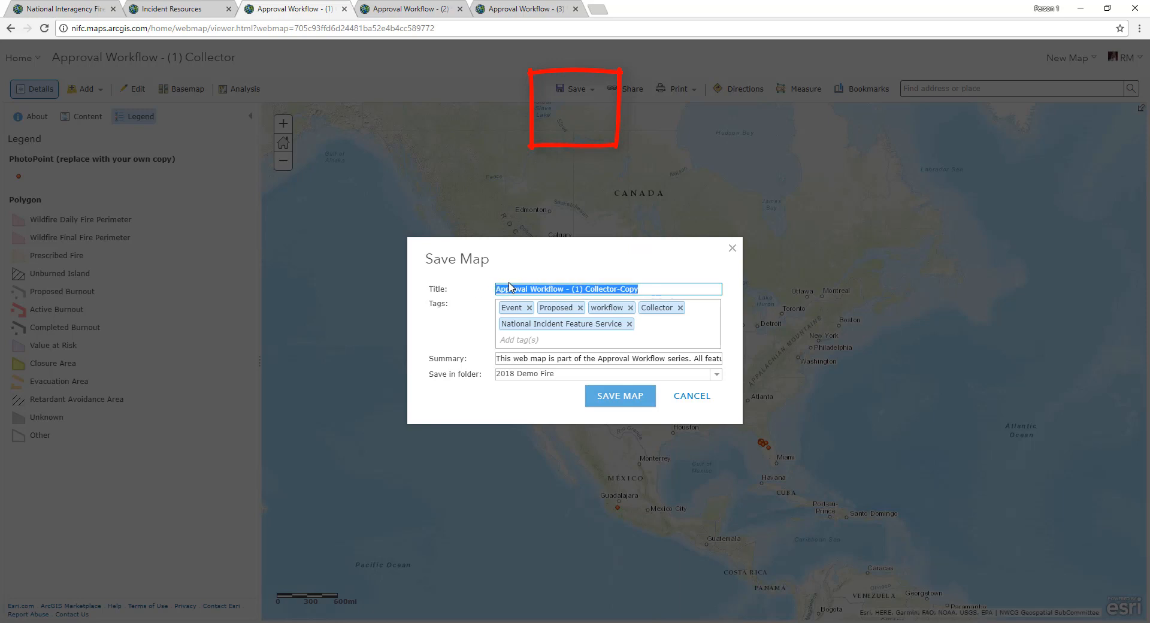
text(2018 Demo Fire - Collector)
triple_click(567, 359)
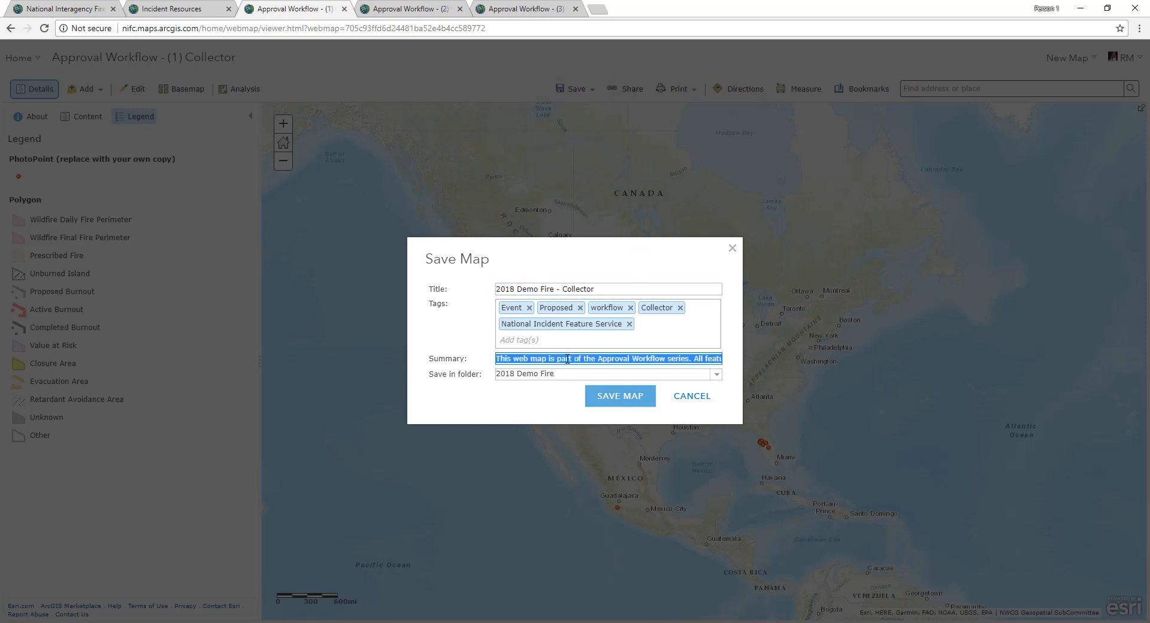
text(Collector Map)
click(633, 400)
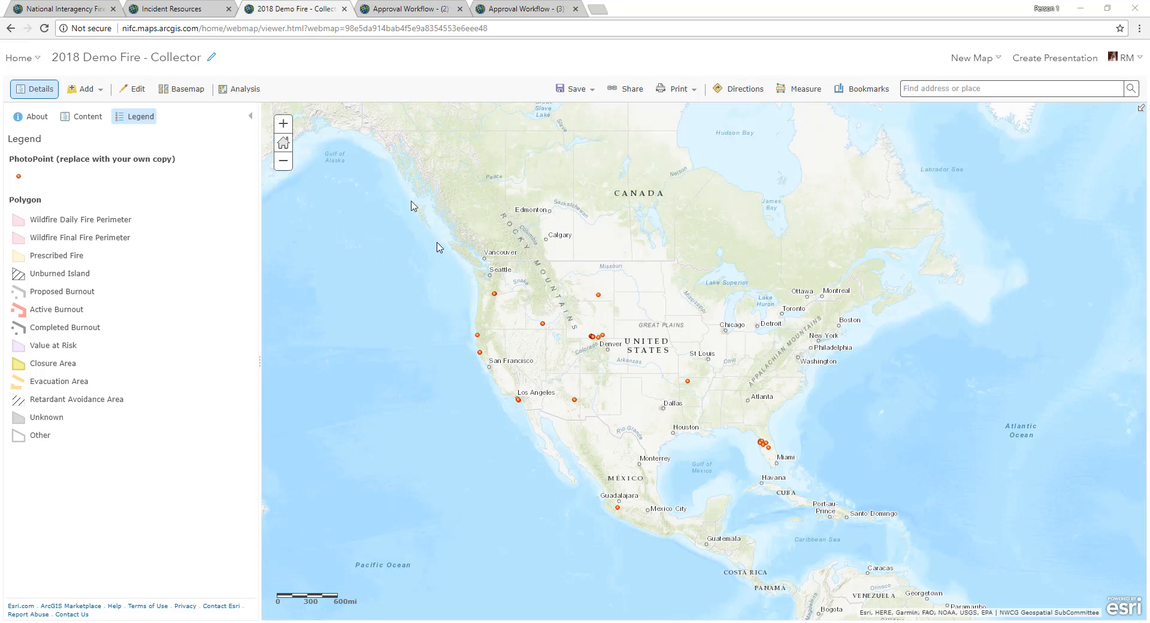
- In My Content, start creating a feature layer from the existing layer "#TEMPLATE - PhotoPoint"
click(180, 9)
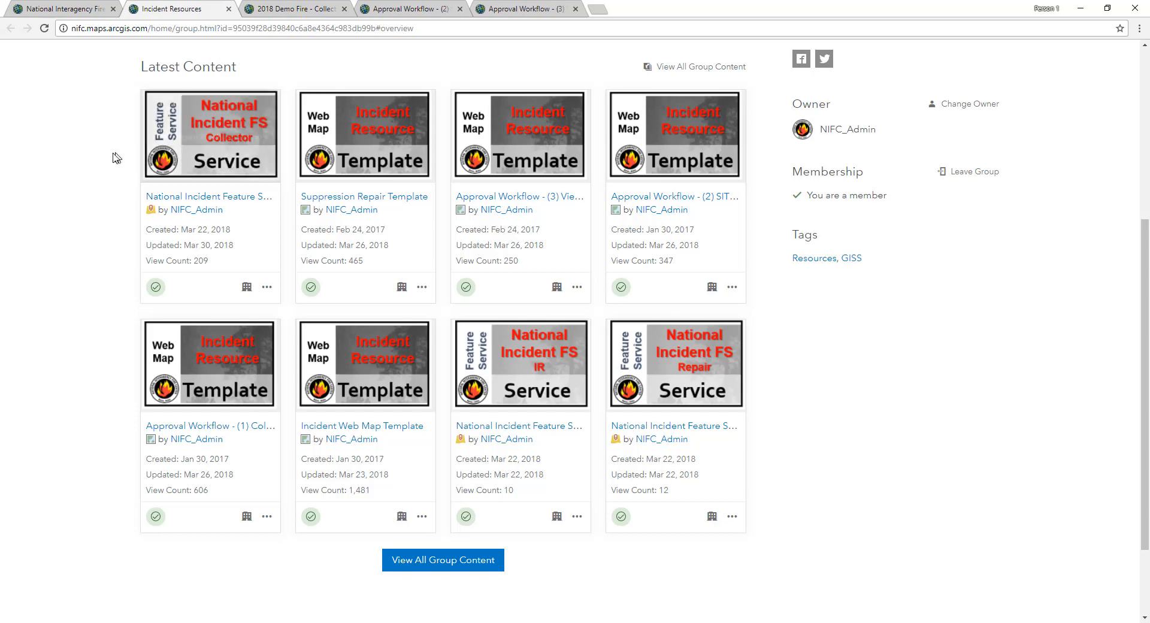
scroll(113, 156, up, 5)
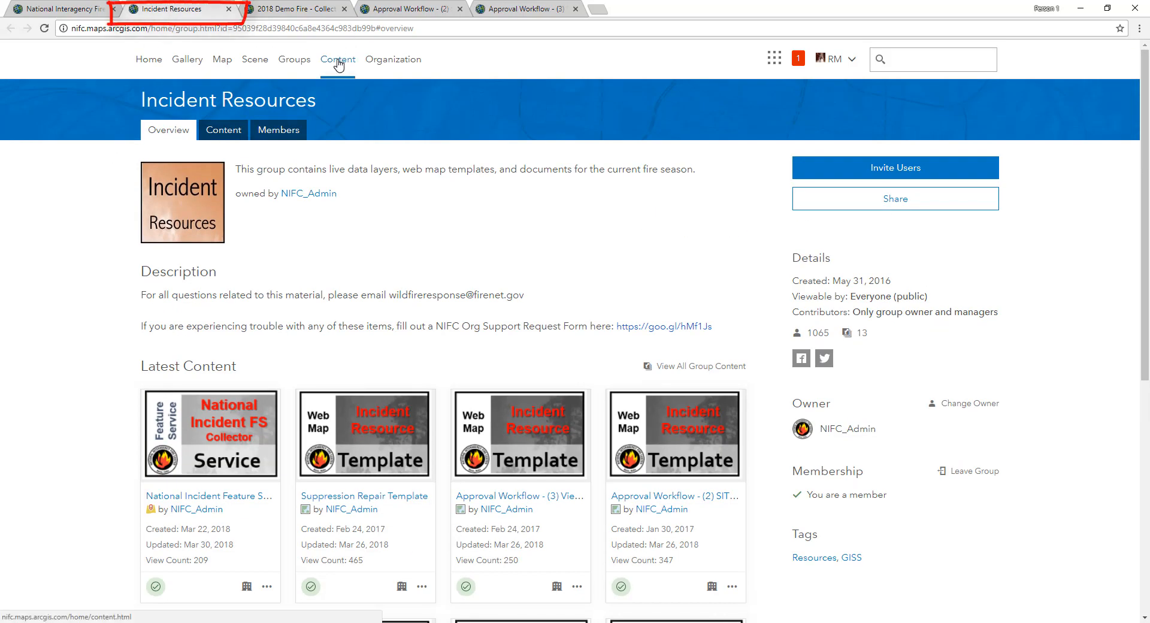
click(339, 63)
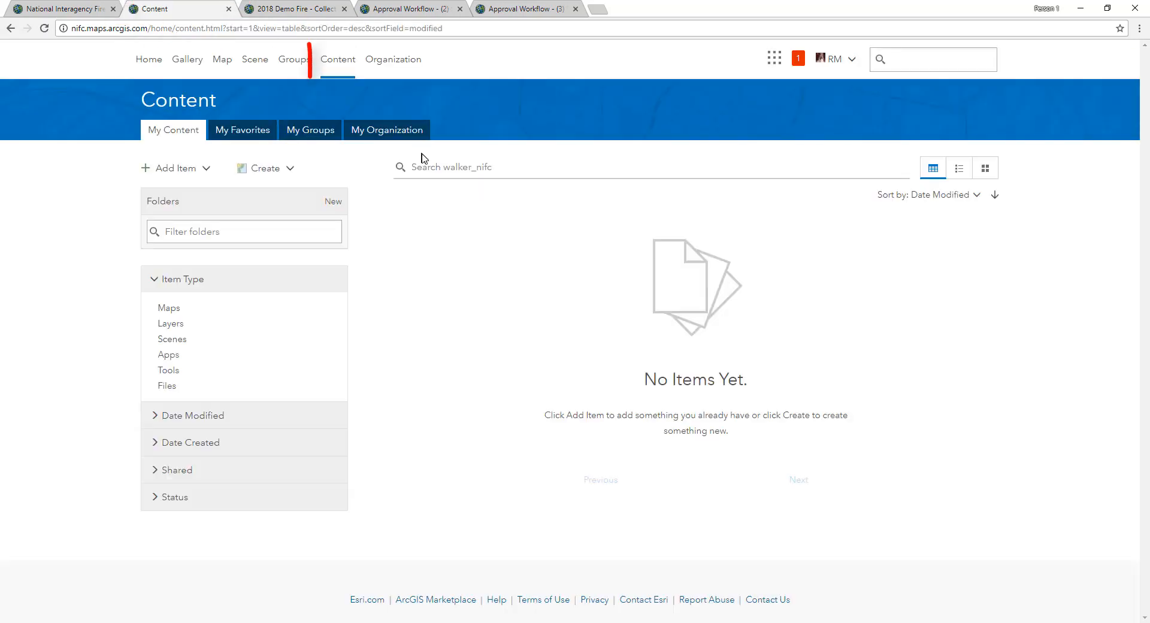
click(276, 170)
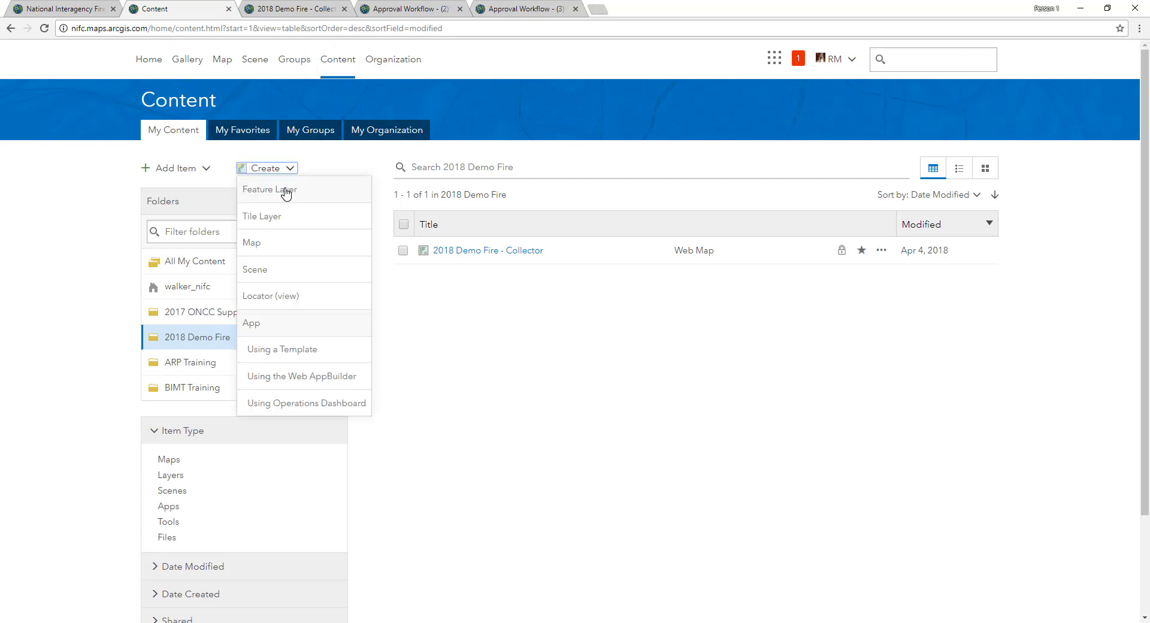
click(286, 191)
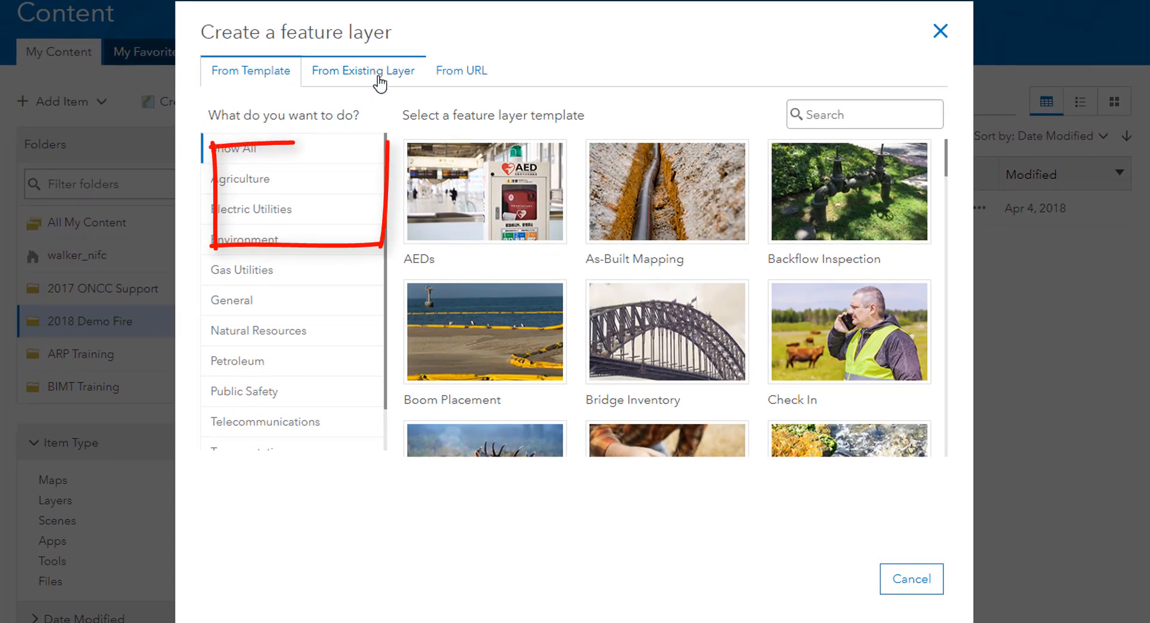
click(379, 84)
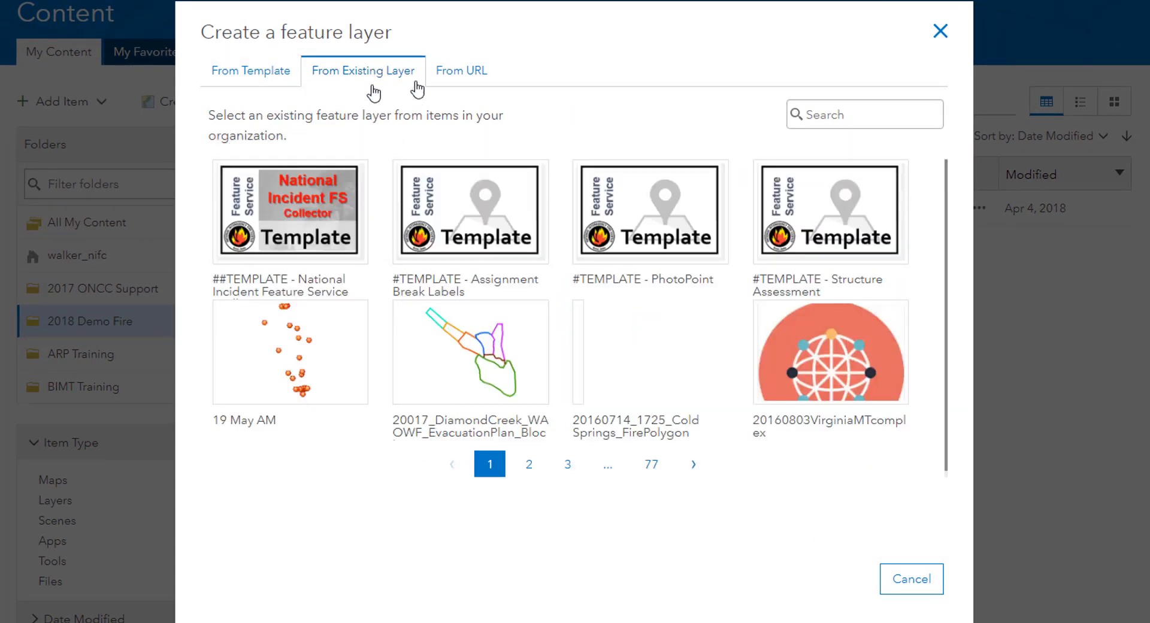
mouse_move(666, 230)
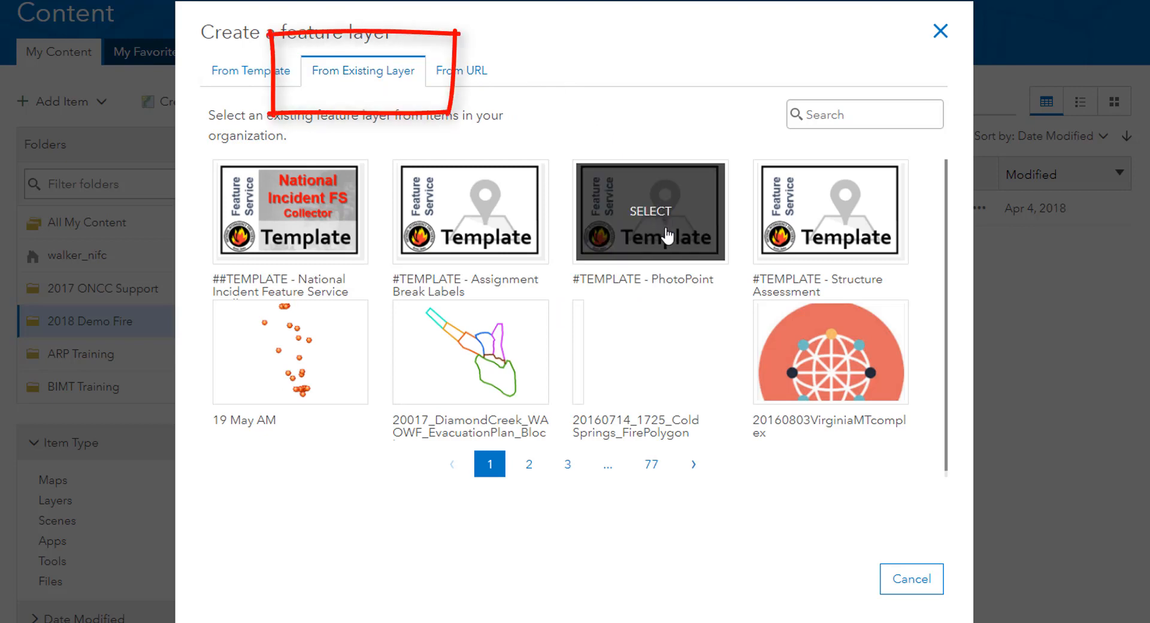
click(665, 232)
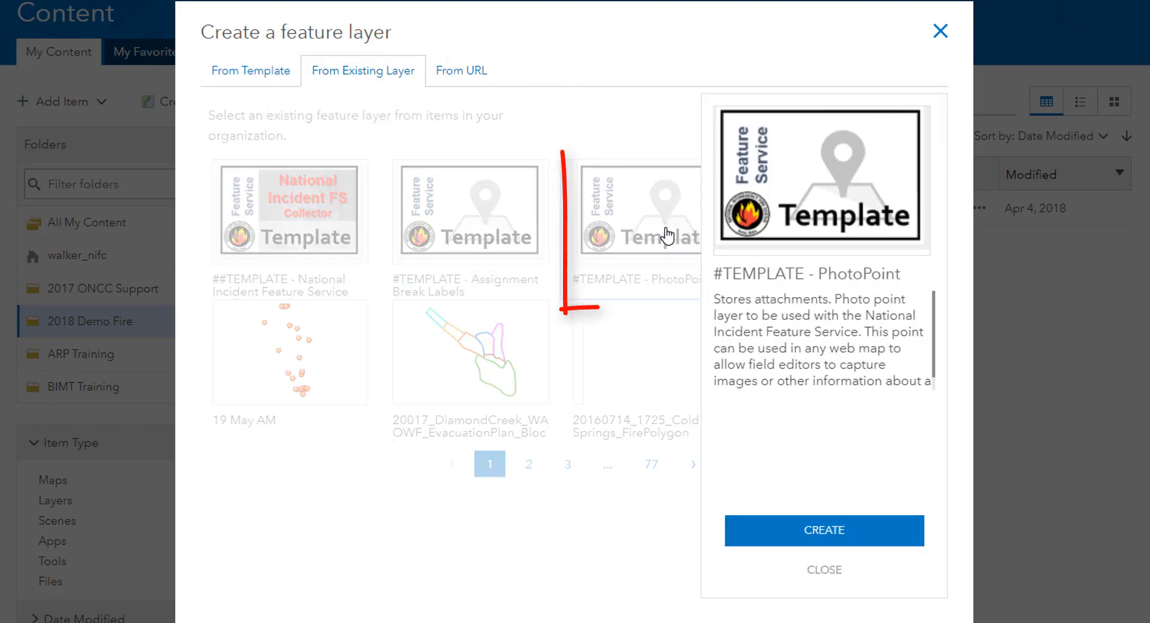
click(818, 533)
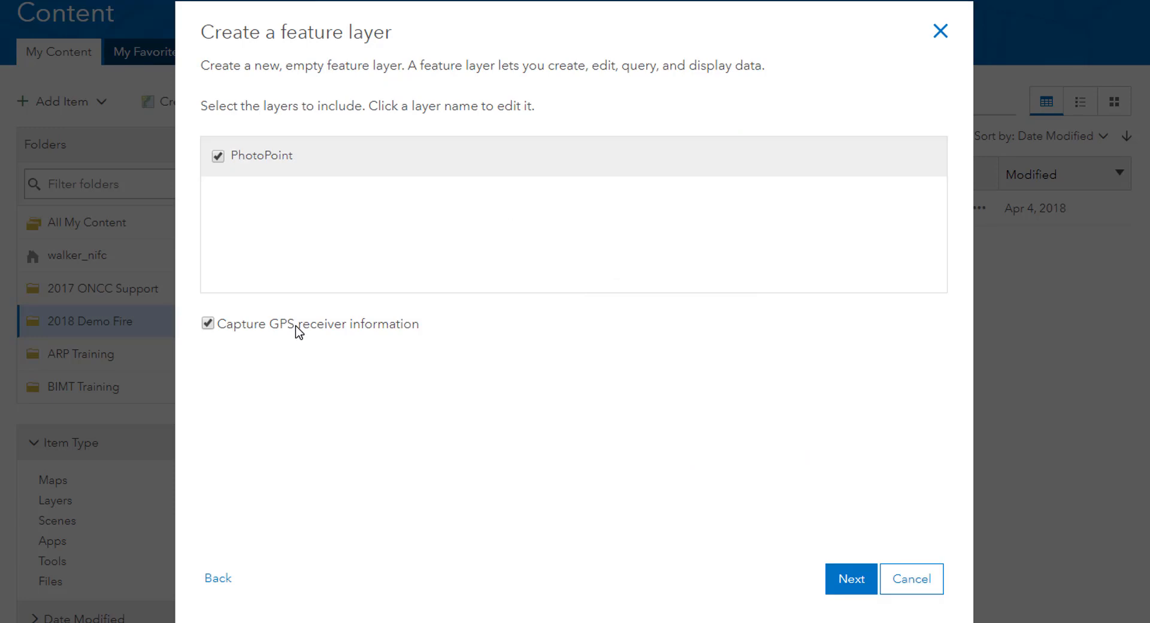
- Include the PhotoPoint layer and set its extent to northern Colorado, about -108.34 to -104.12 longitude and 39.84 to 40.93 latitude
click(863, 577)
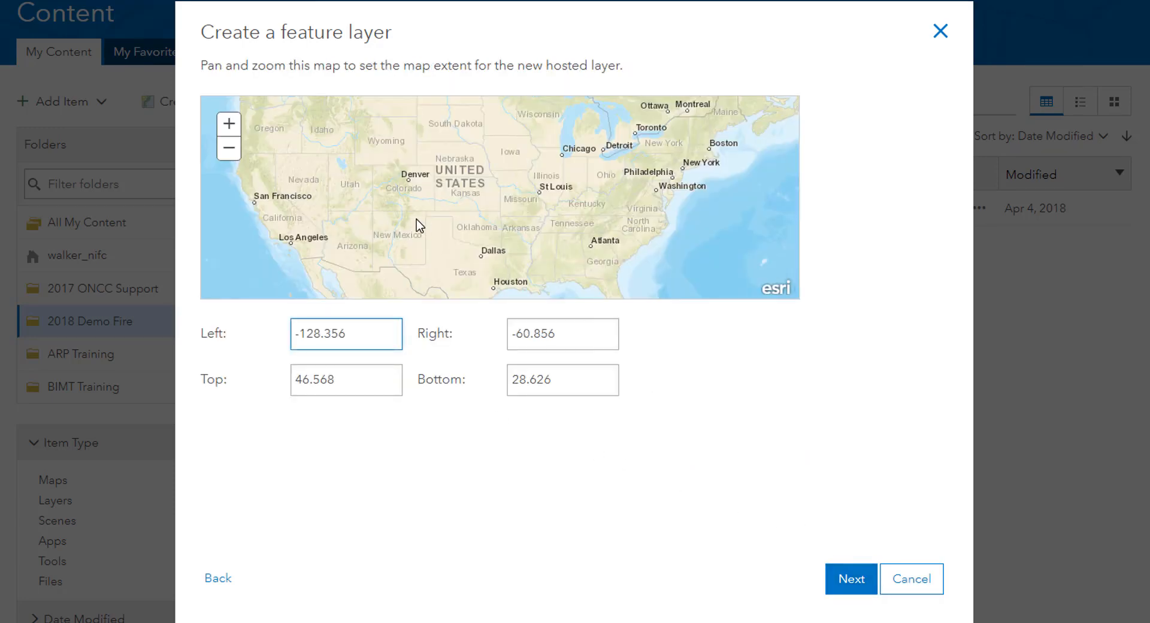
scroll(380, 159, up, 3)
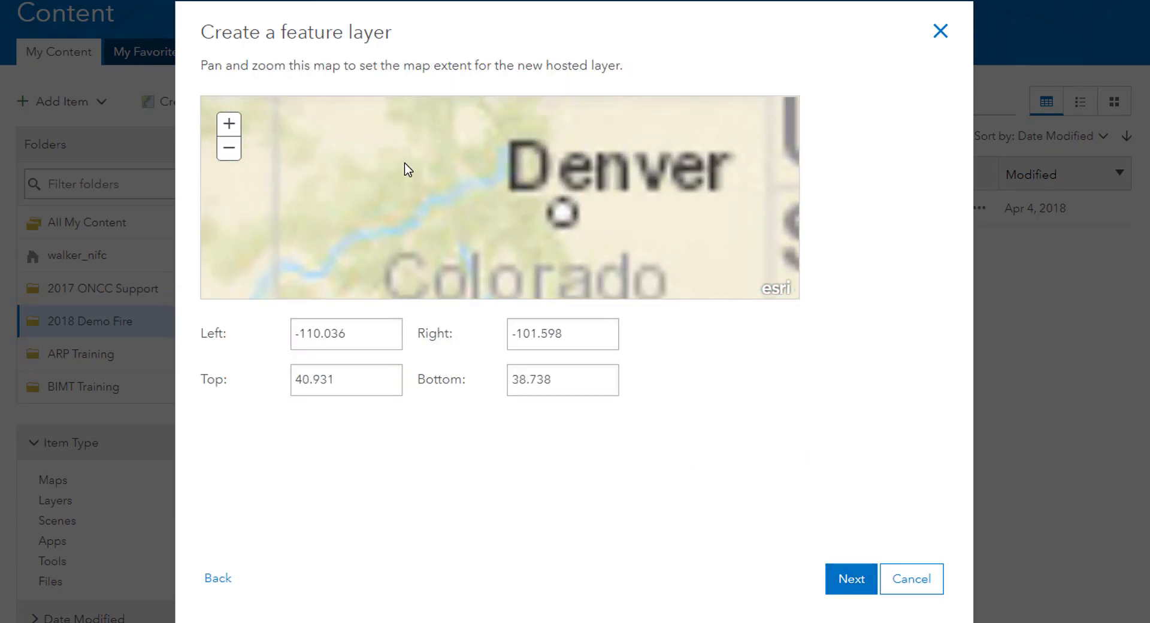
drag(403, 170, 616, 246)
click(863, 586)
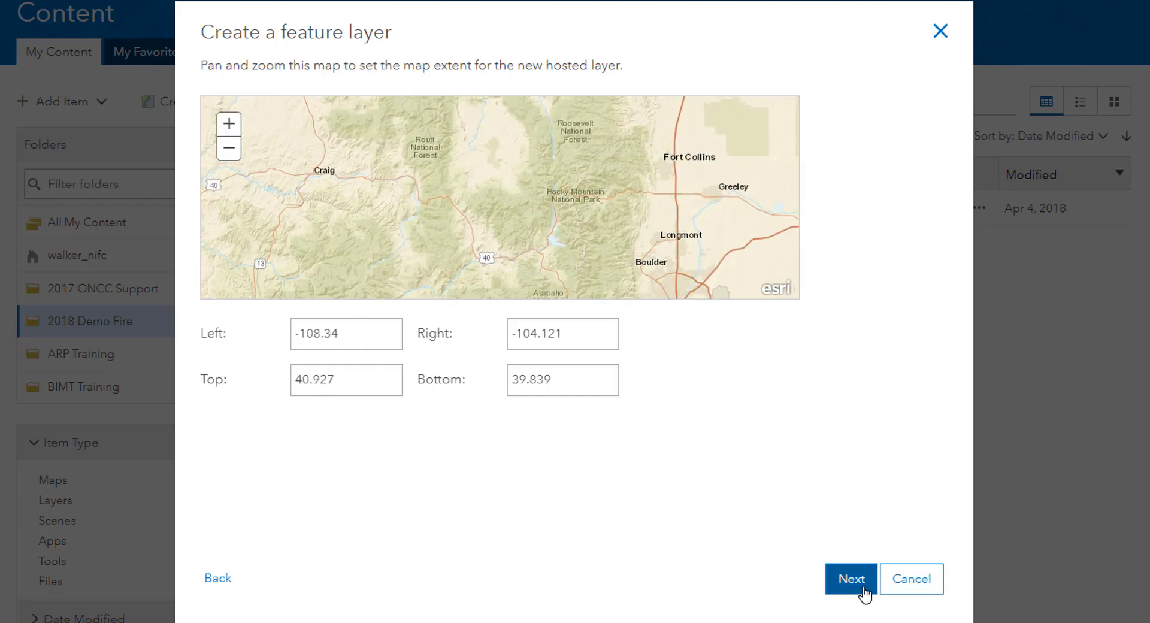
- Title the new feature layer "2018 Demo Fire Photo Points" and finish creating it
text(2018 Dem)
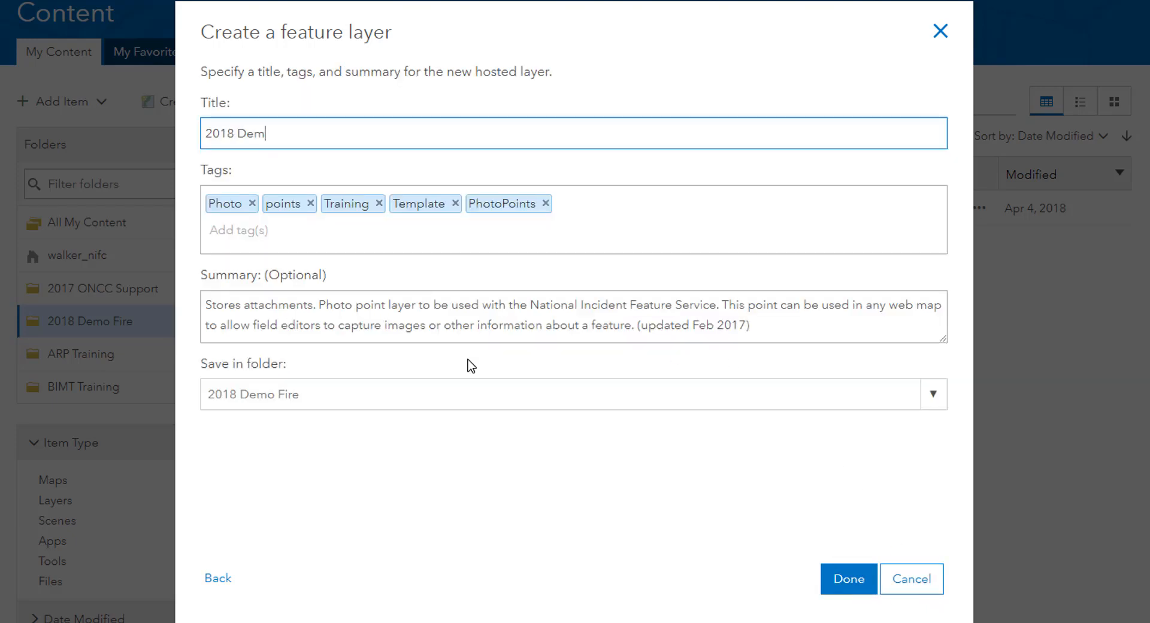
text(o Fire Photo Points)
click(855, 582)
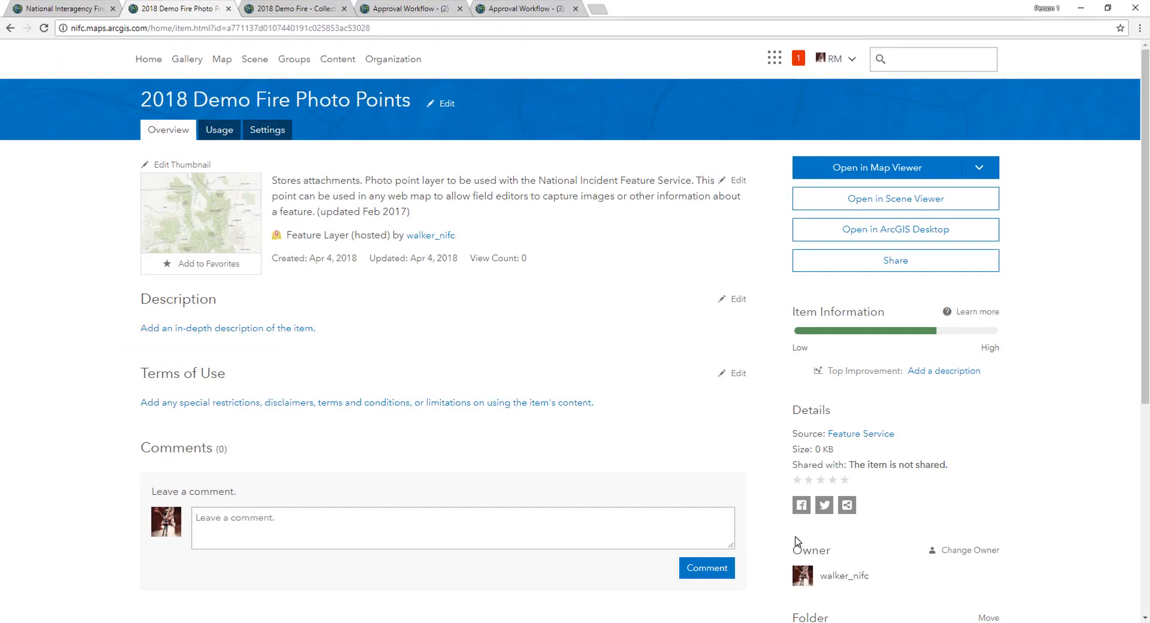
- Remove the "PhotoPoint (replace with your own copy)" layer from the 2018 Demo Fire - Collector map
click(262, 7)
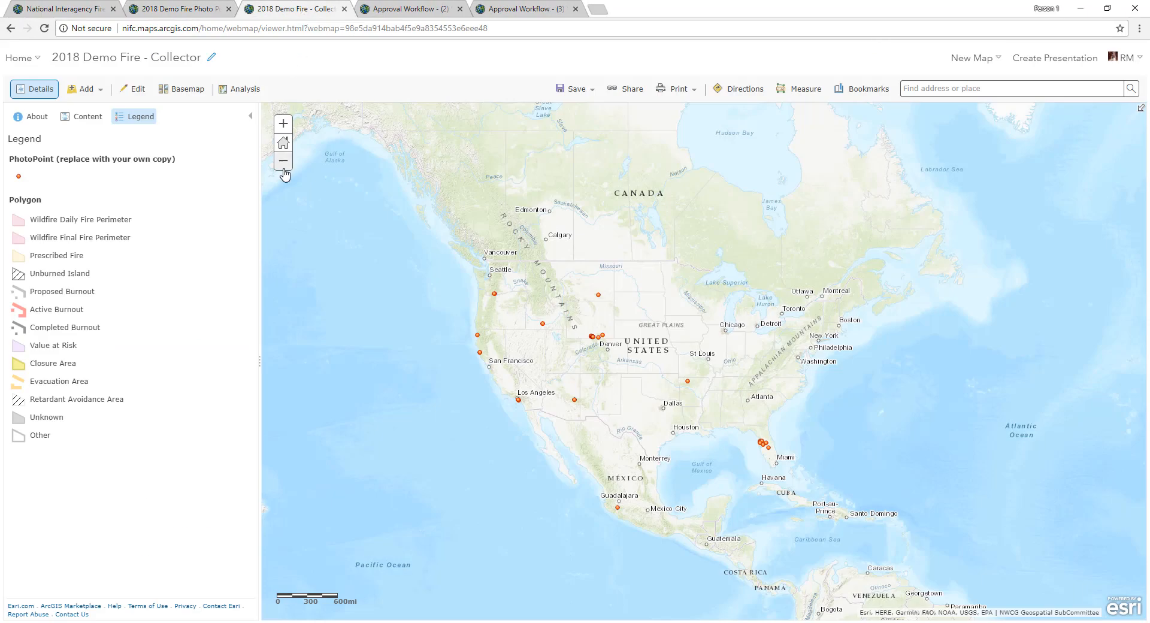
click(84, 116)
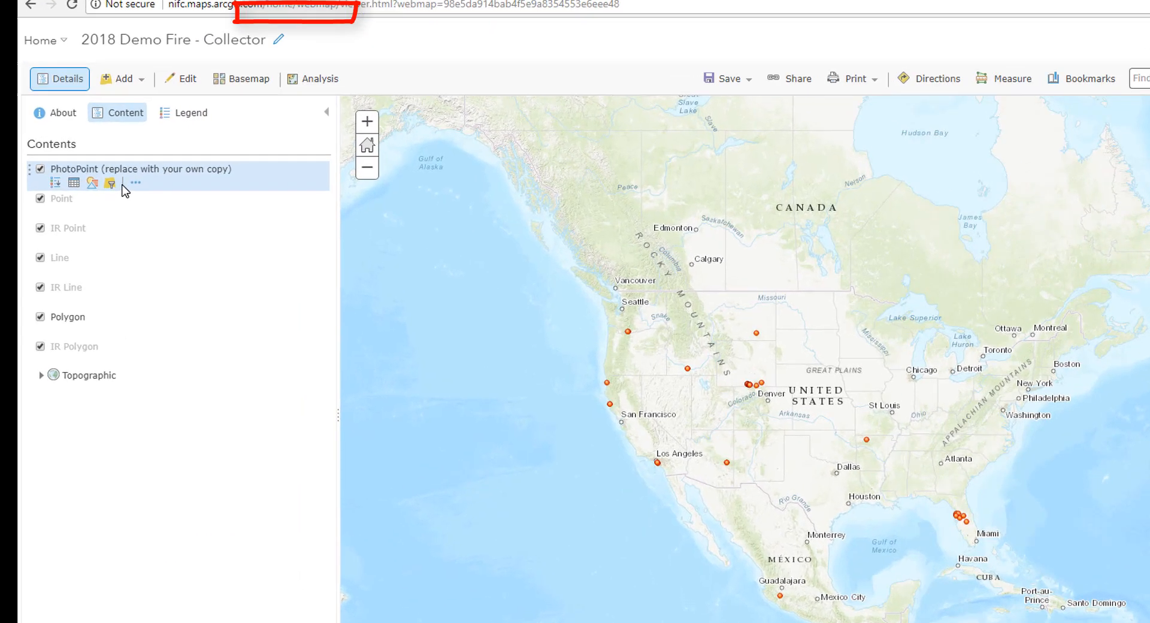
mouse_move(117, 173)
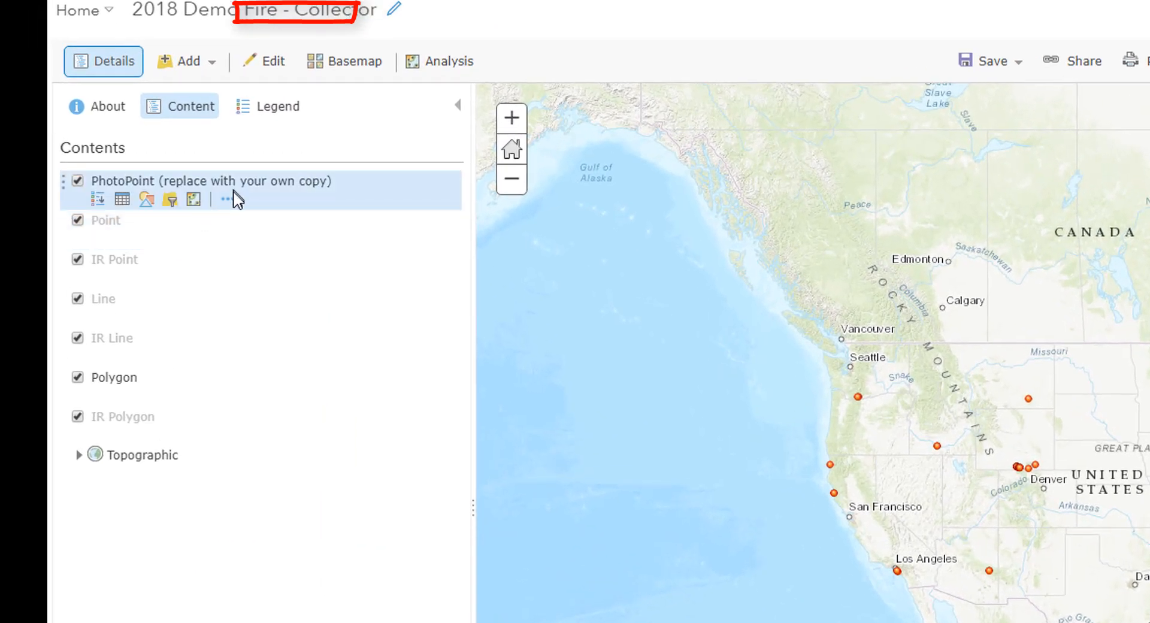
click(234, 193)
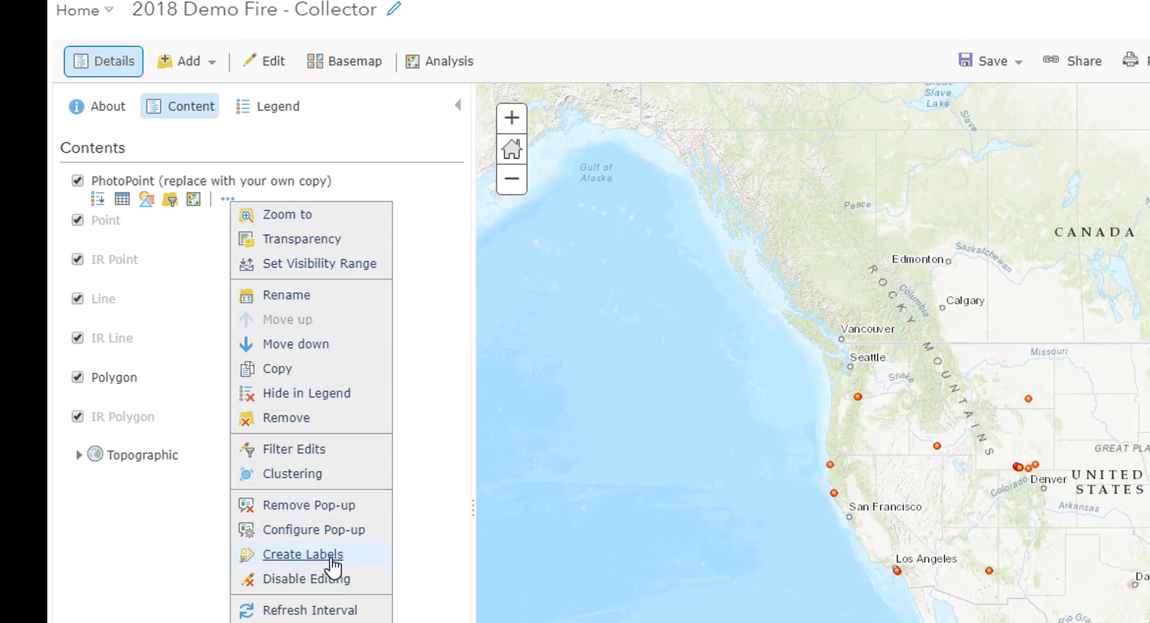
click(287, 420)
click(994, 512)
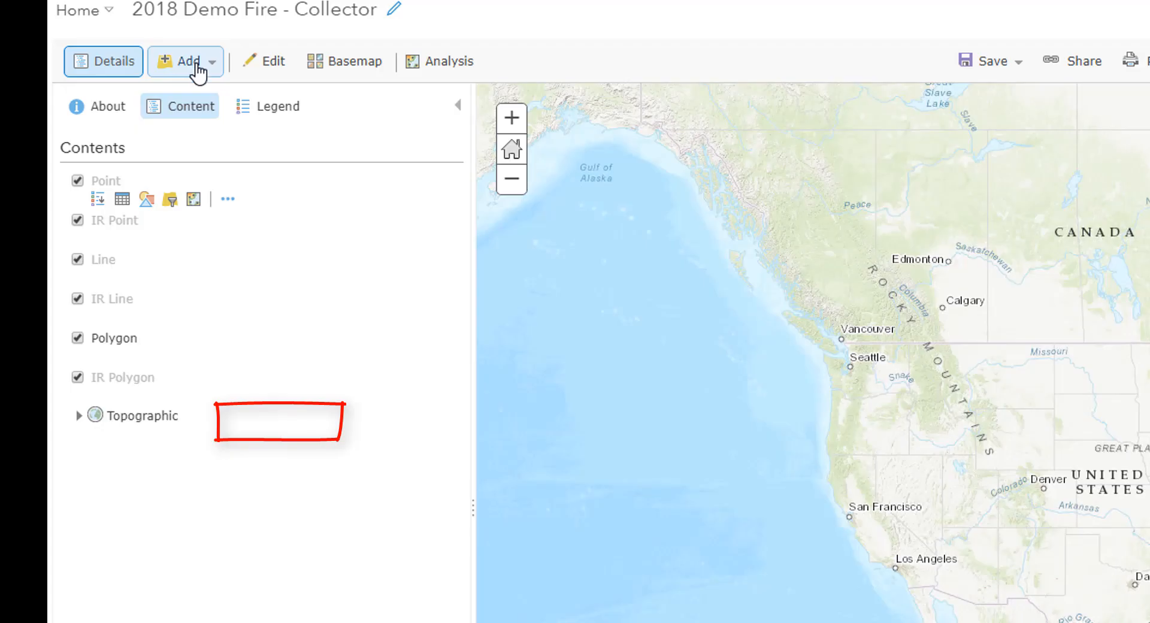
- Add the "2018 Demo Fire Photo Points" layer from My Content to the Collector map
click(197, 64)
click(211, 104)
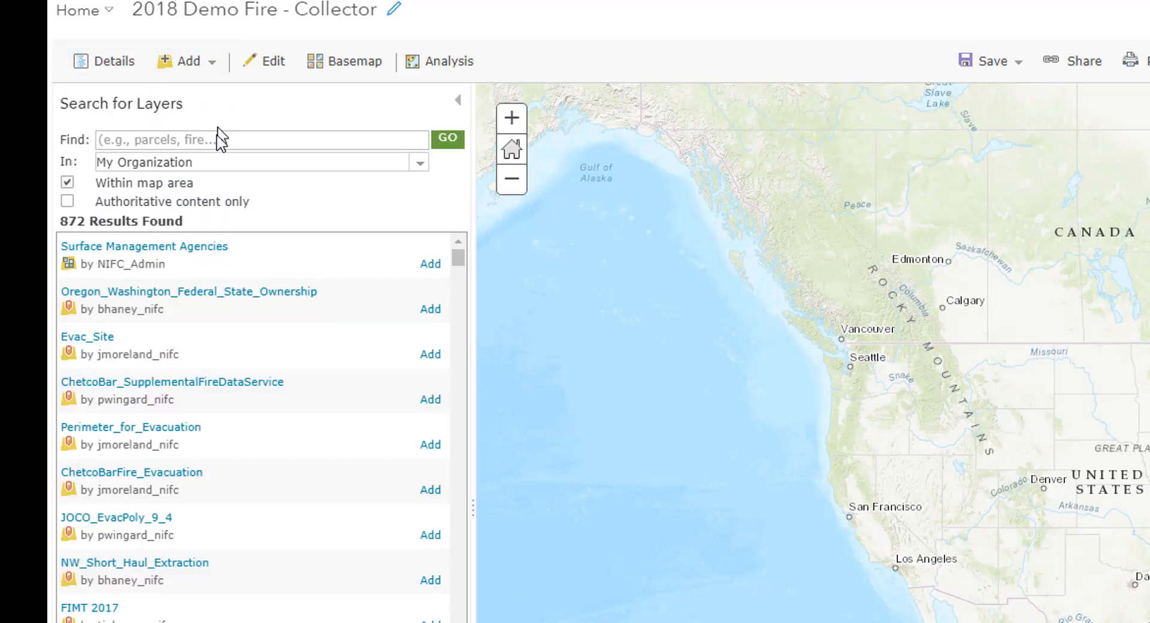
click(222, 162)
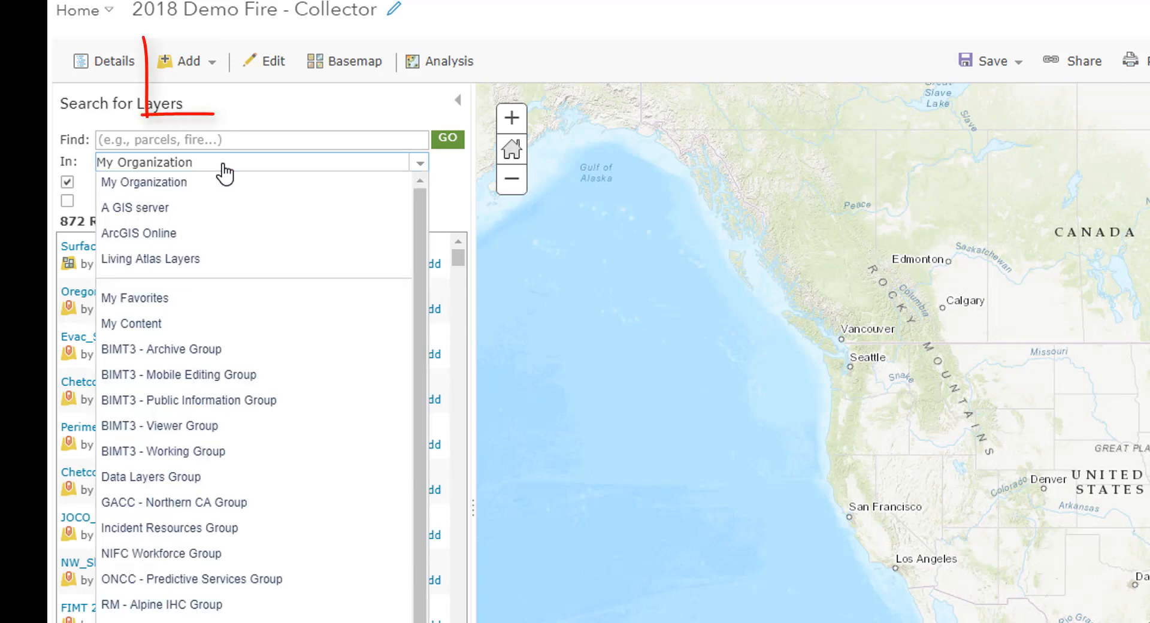
click(215, 336)
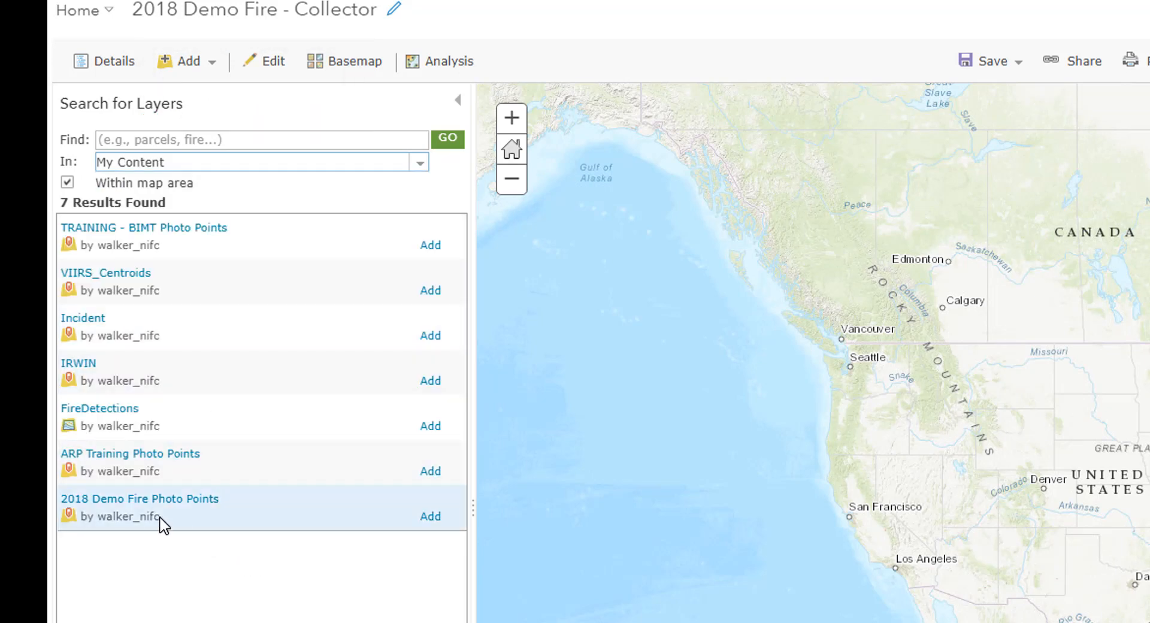
click(436, 520)
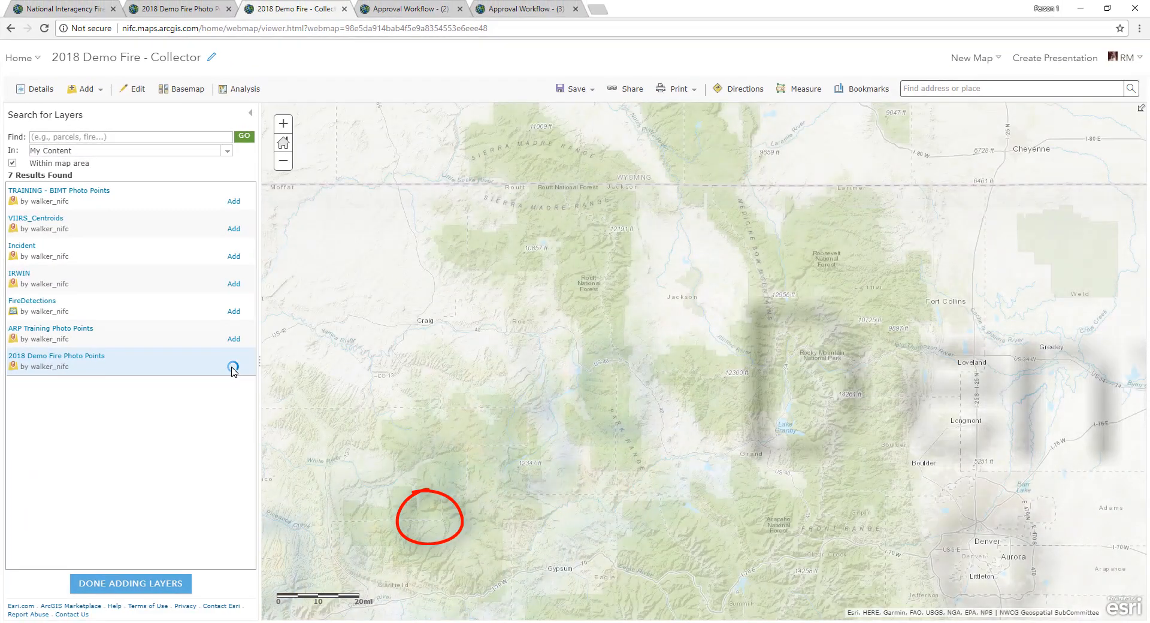
click(144, 586)
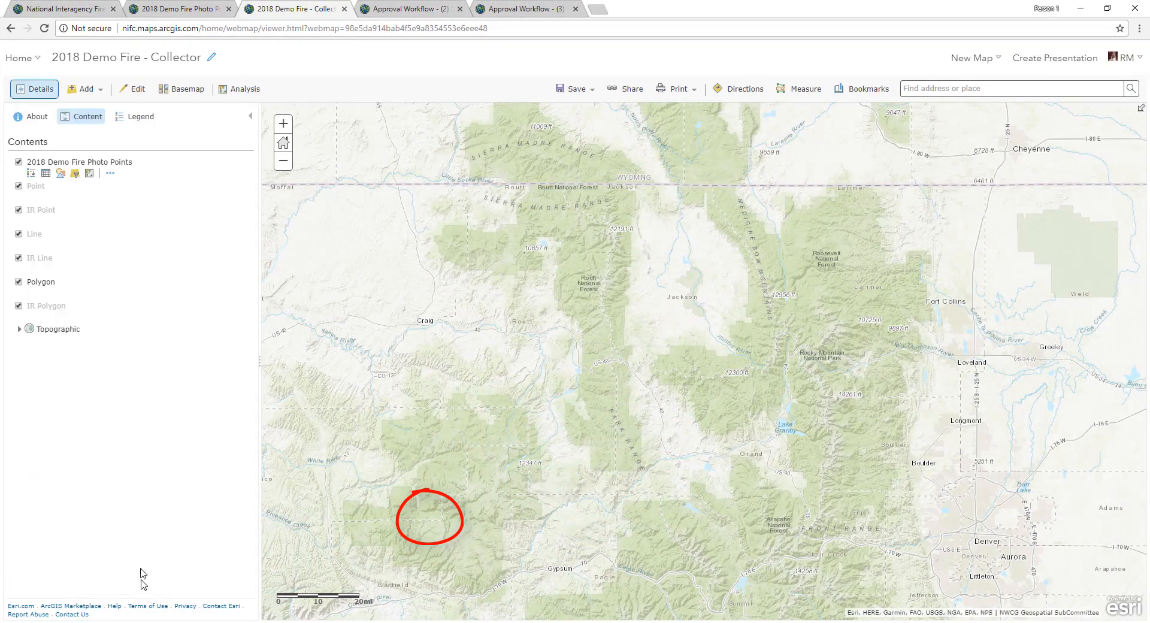
- Bookmark the current map extent as "Demo Fire"
click(856, 95)
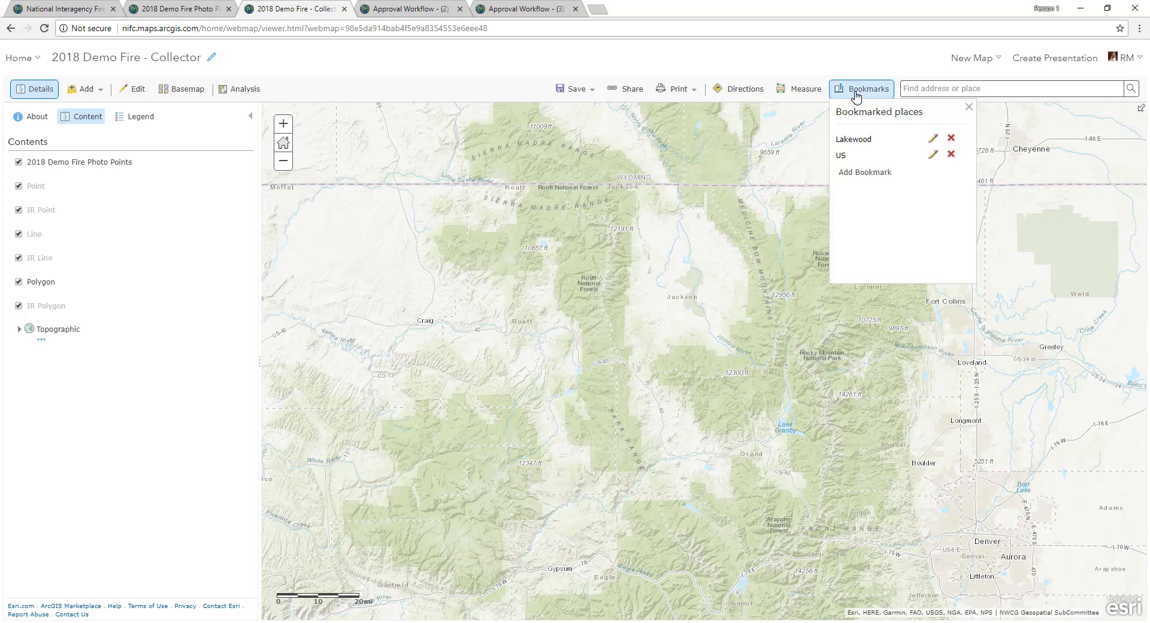
click(876, 174)
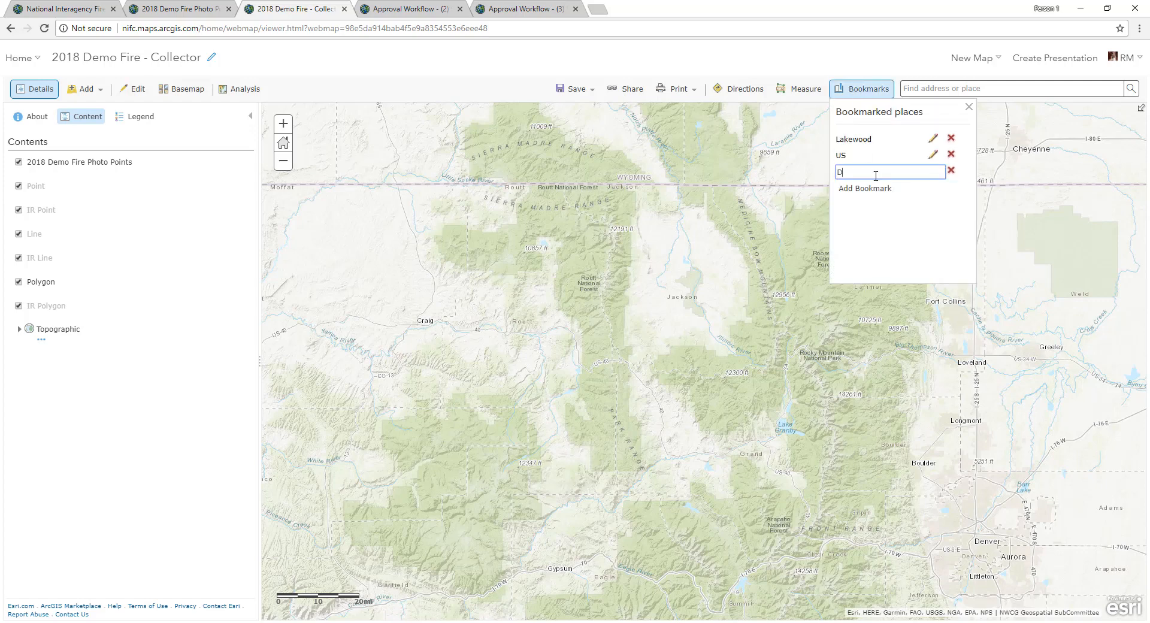
key(Return)
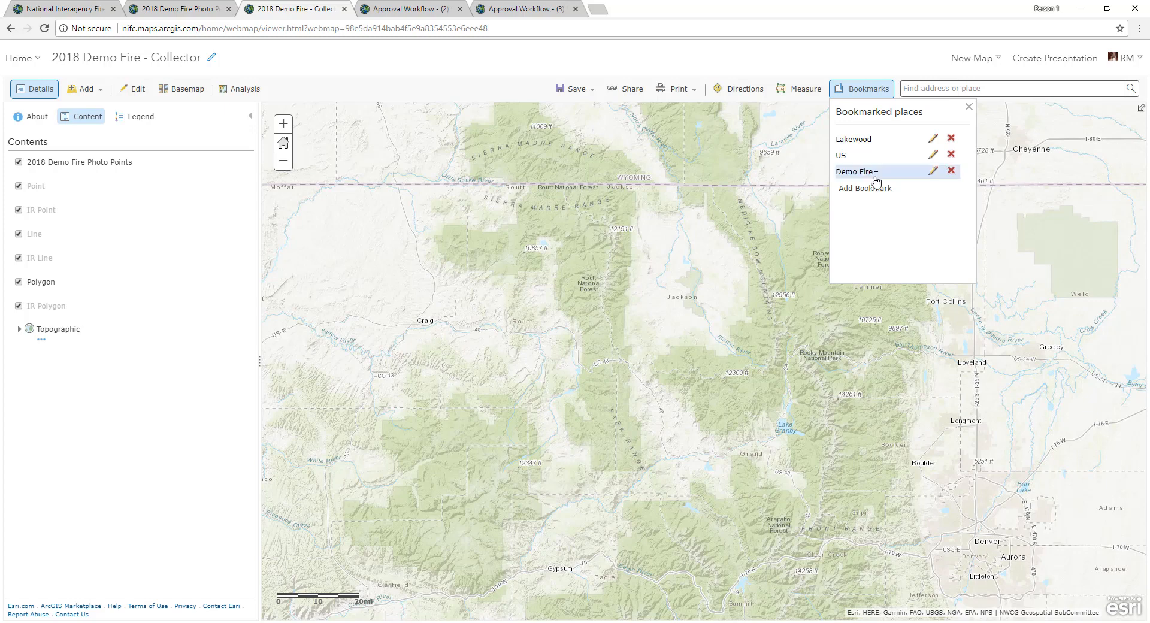
- Save the Collector map and open the "Approval Workflow - (2) SITL Approver" template in the map viewer
click(571, 90)
click(564, 108)
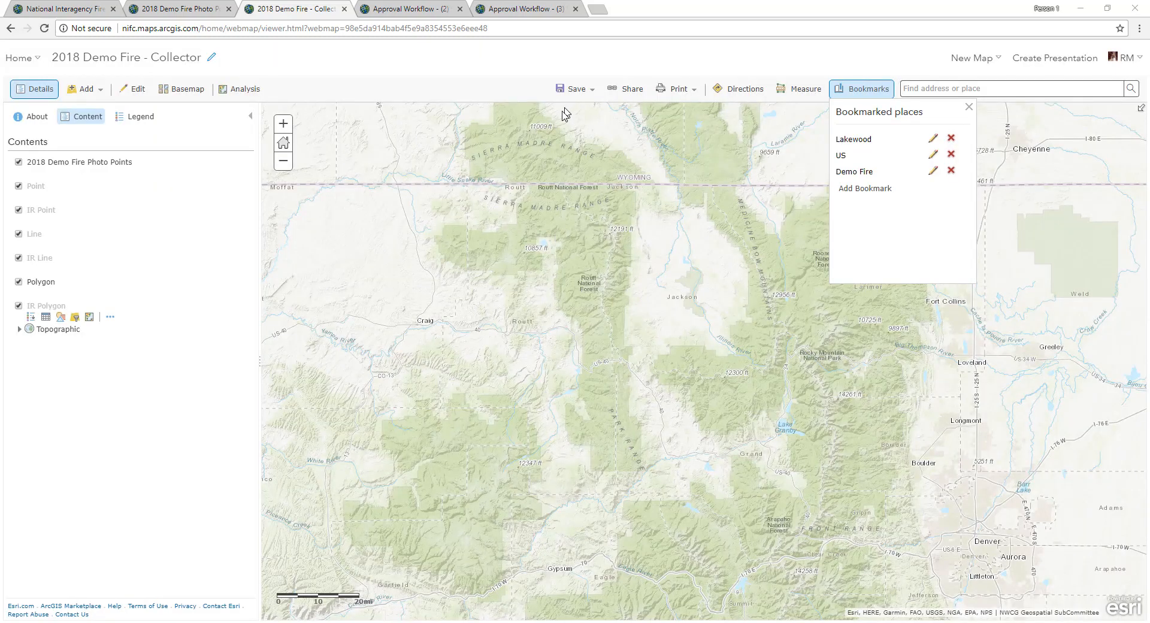
click(394, 5)
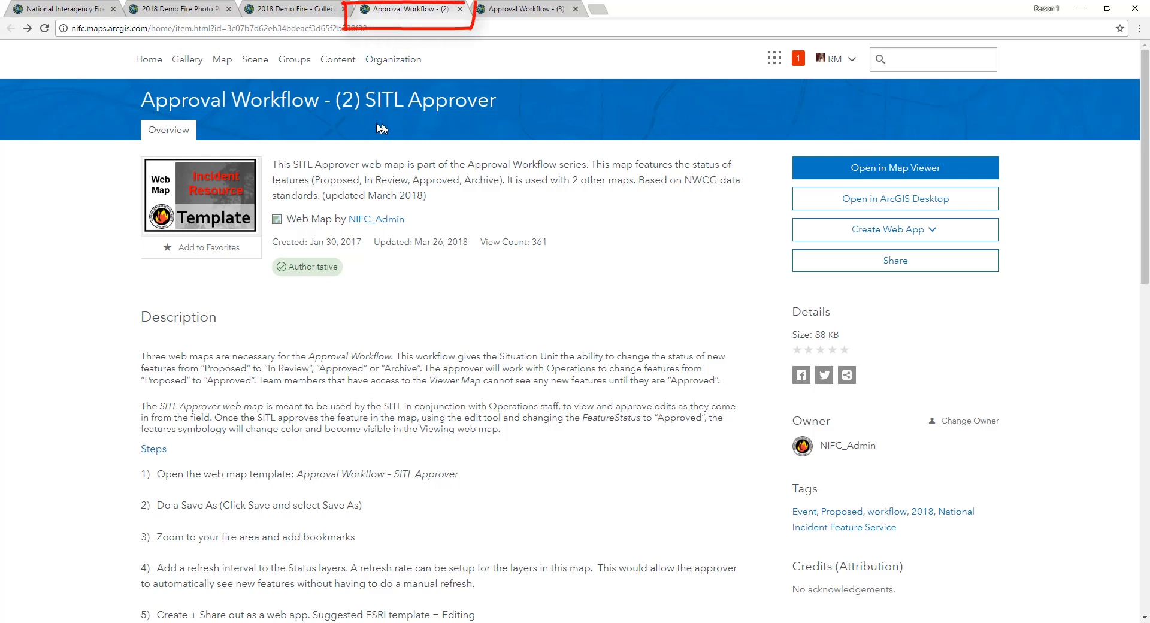
click(228, 190)
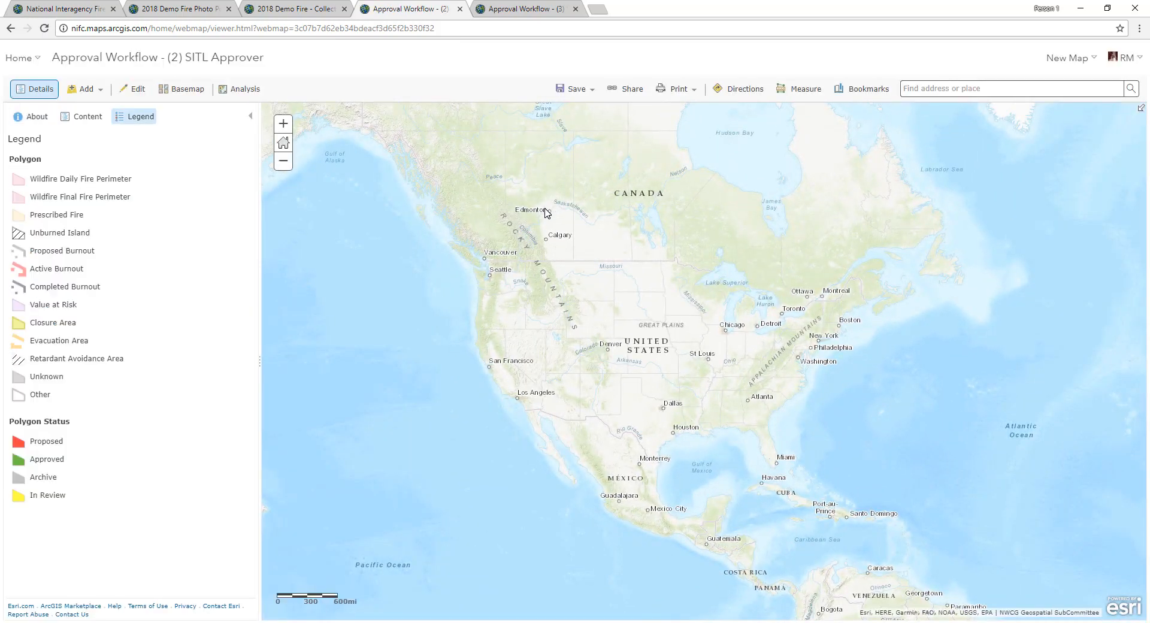
- Save a copy of the SITL Approver template map titled "2018 Demo Fire SITL Approver"
click(581, 90)
click(574, 129)
drag(583, 290, 431, 291)
text(2018 Demo)
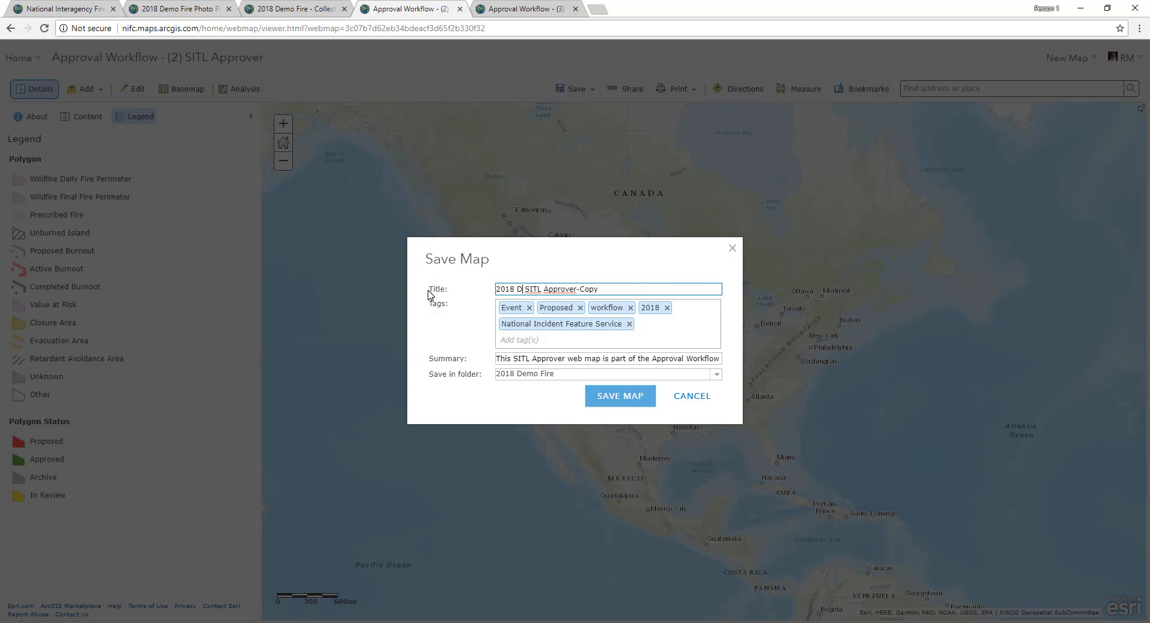
text( Fire)
key(End)
key(BackSpace)
key(BackSpace)
key(BackSpace)
key(BackSpace)
key(BackSpace)
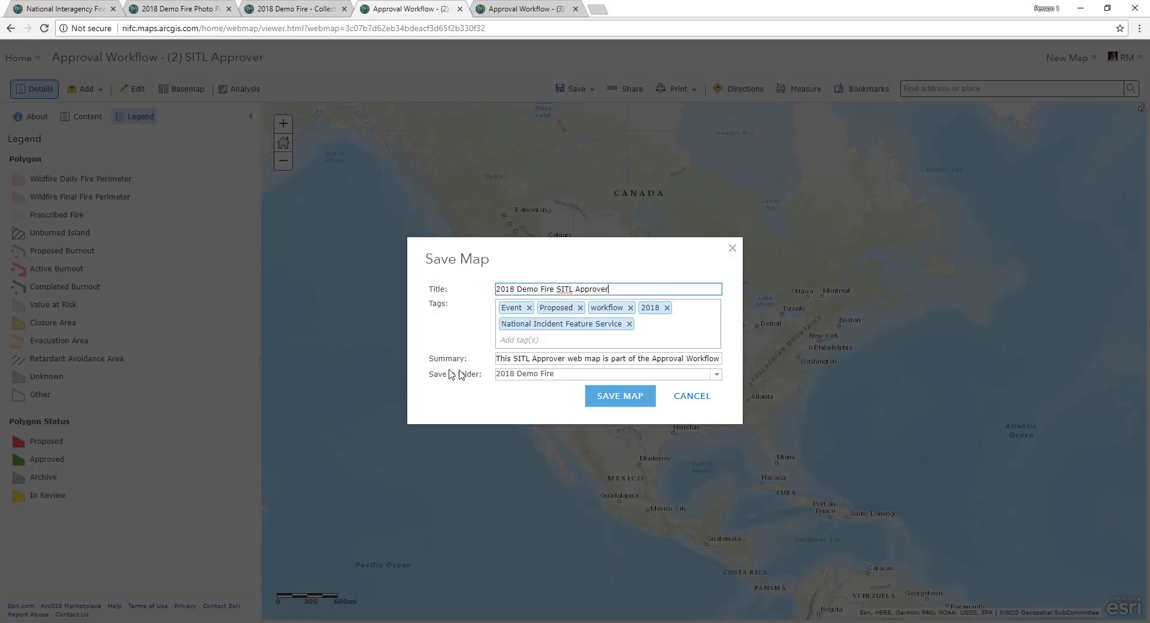
click(623, 397)
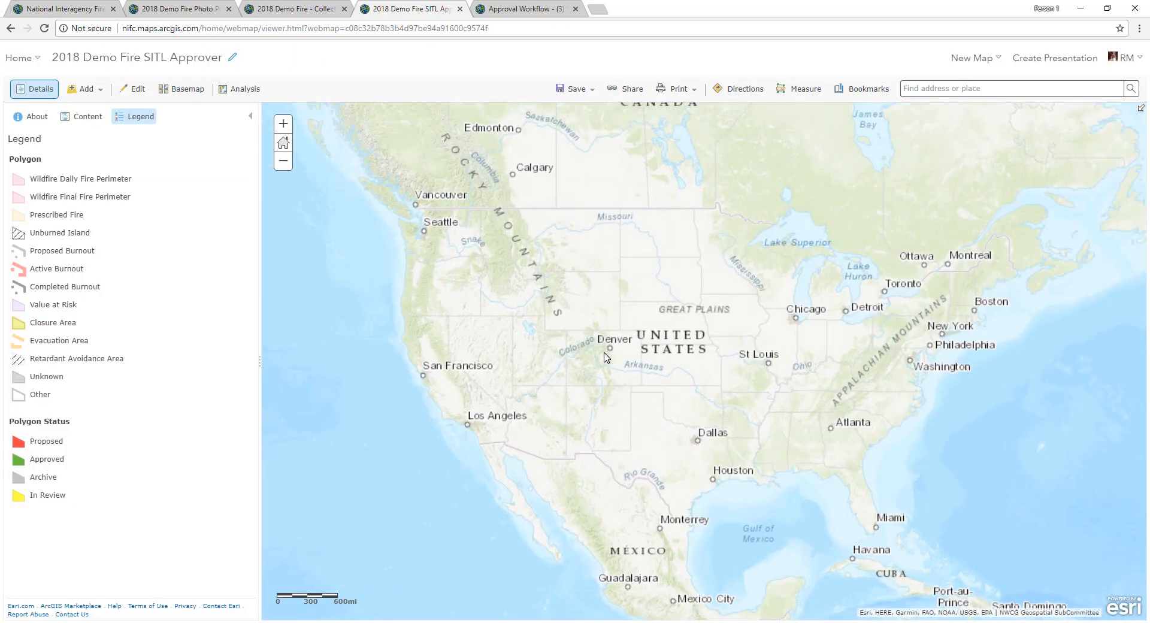
- Bookmark the area around Rocky Mountain National Park and Estes Park as "Demo Fire" and save the SITL Approver map
scroll(603, 354, up, 5)
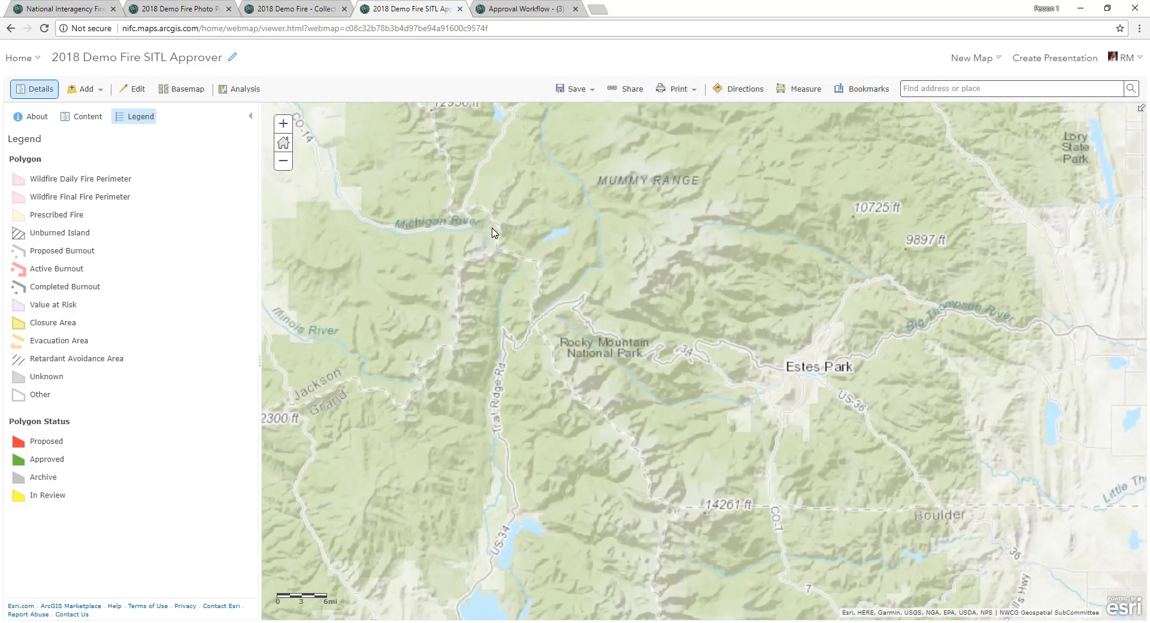
click(863, 89)
click(863, 155)
text(Demo Fi)
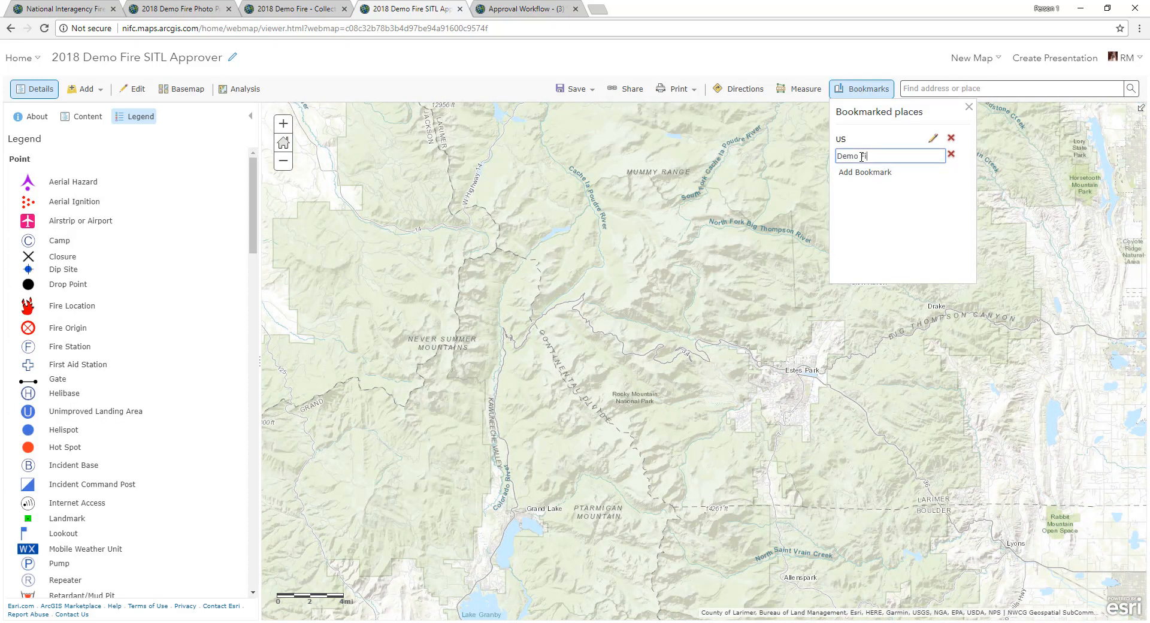
text(re)
key(Return)
click(577, 90)
click(579, 108)
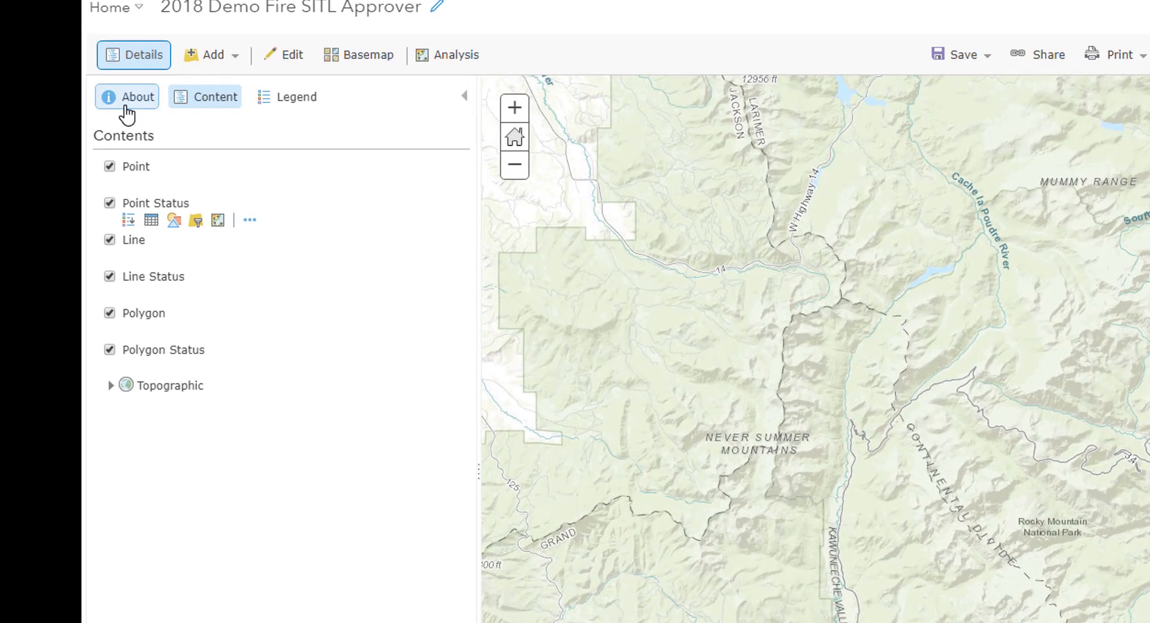
- Create a web app titled "2018 Demo Fire SITL Approver APP" from the SITL Approver map with the Edit template and launch it
click(31, 118)
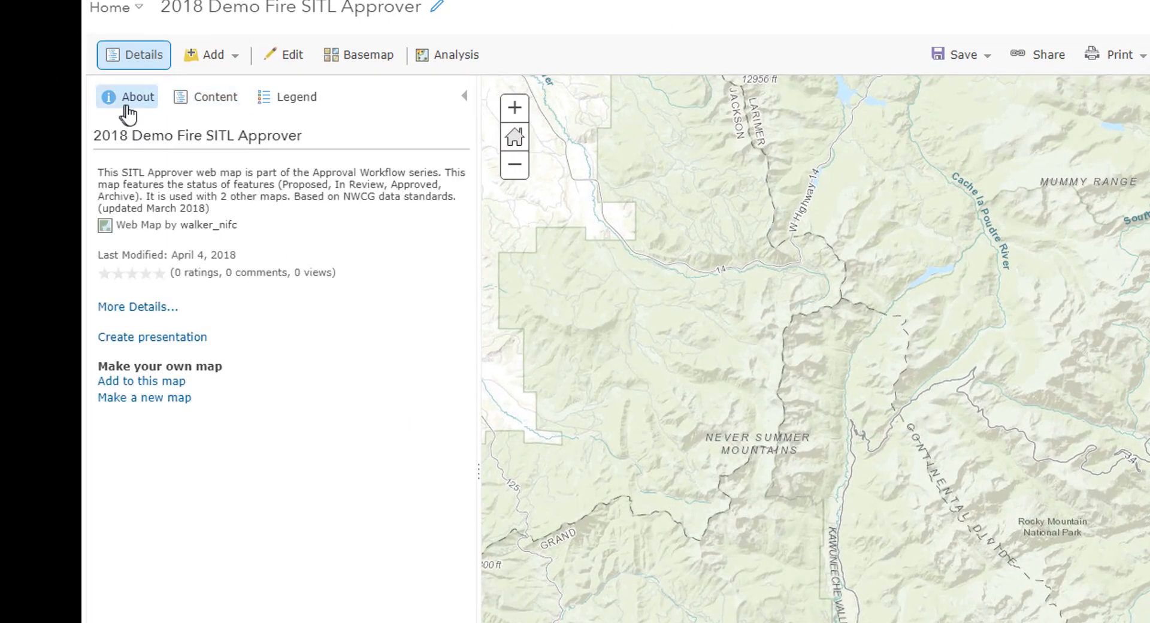
click(158, 311)
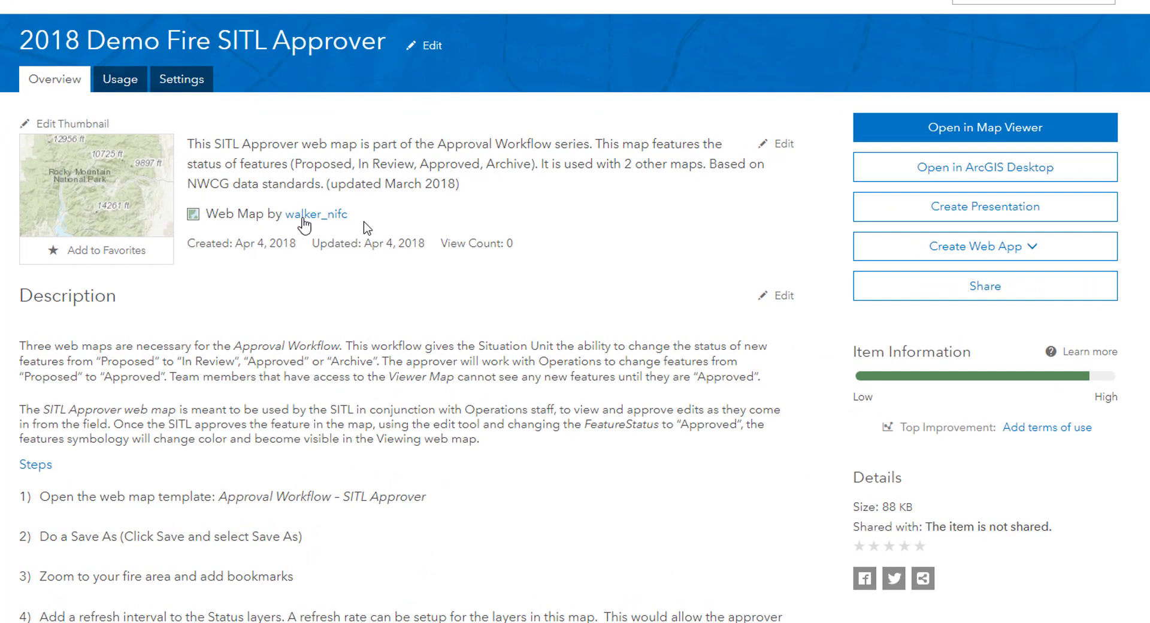
click(973, 250)
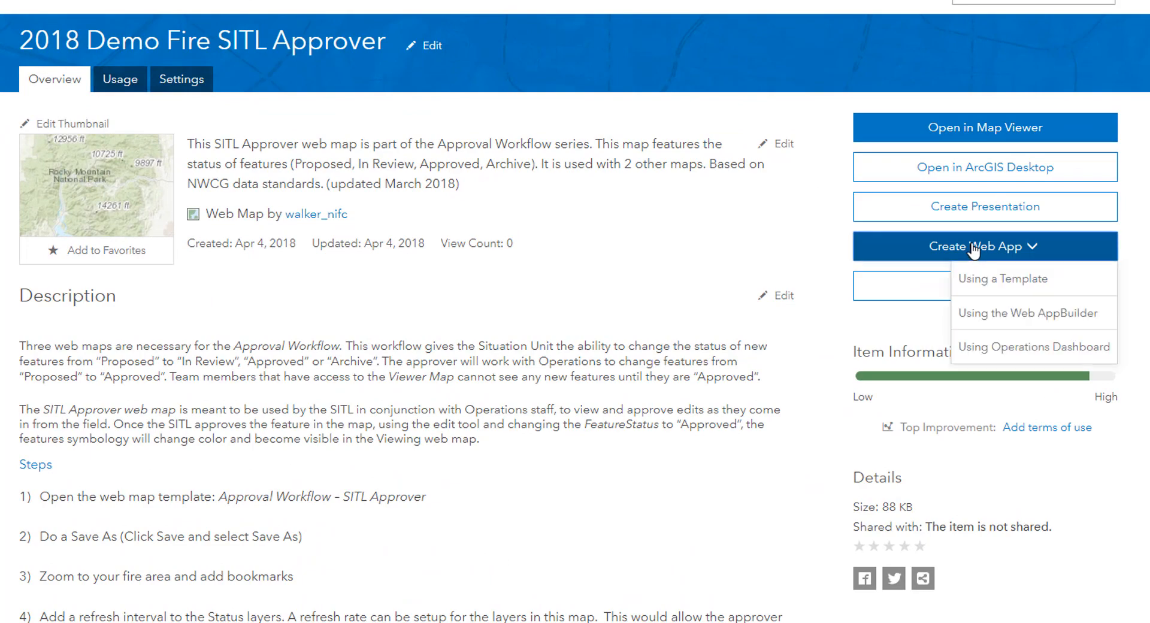
click(1012, 281)
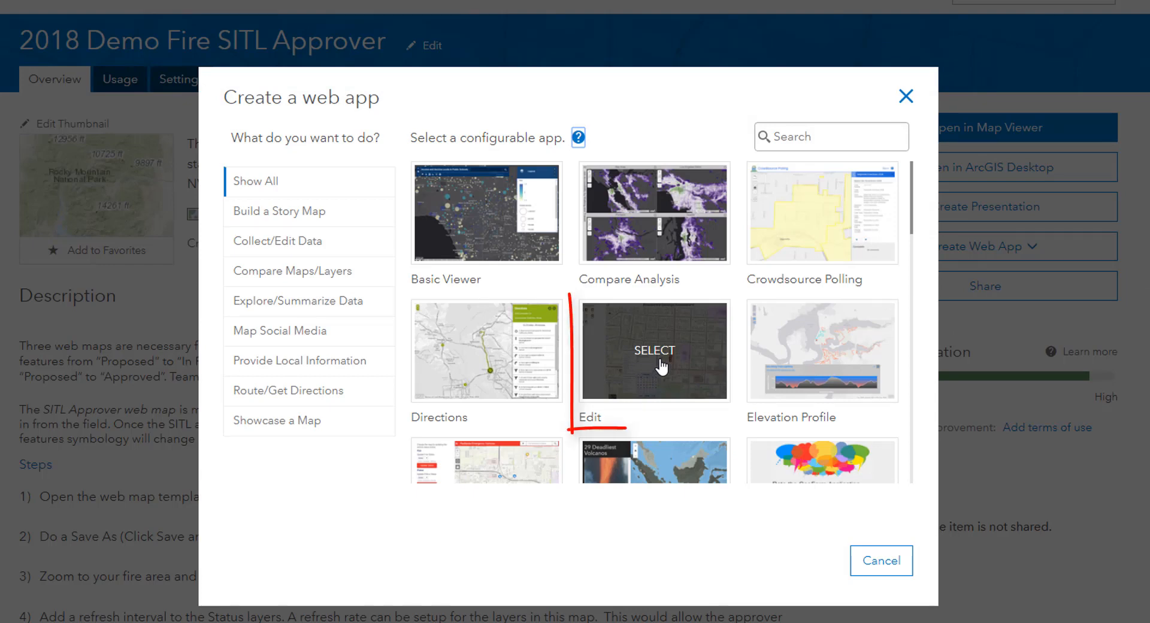
click(662, 365)
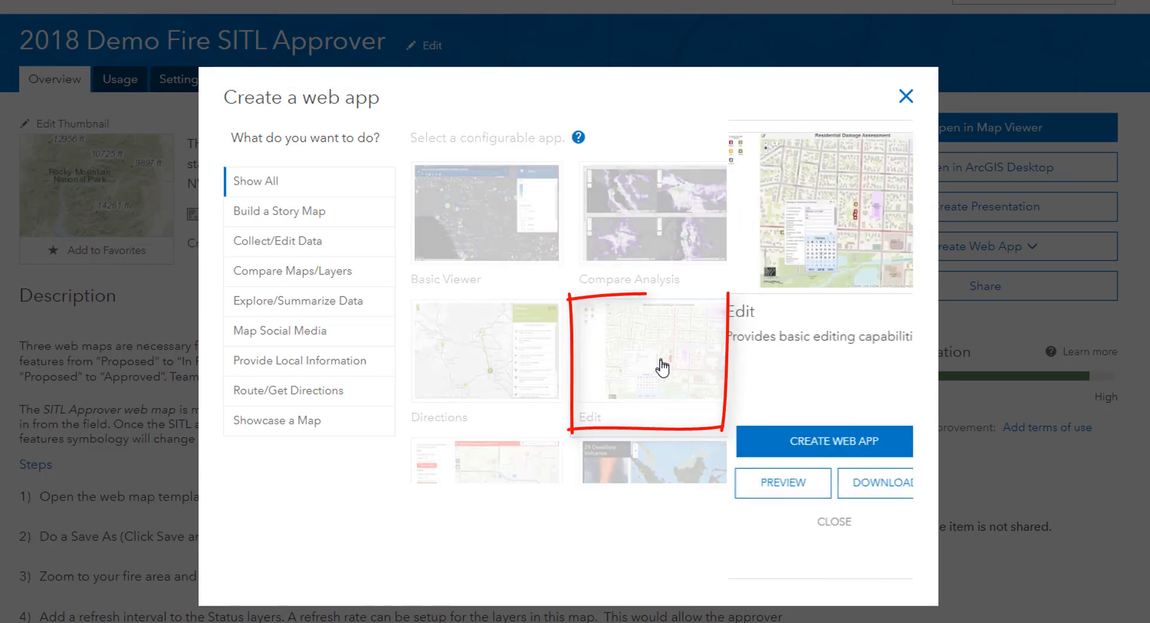
click(803, 443)
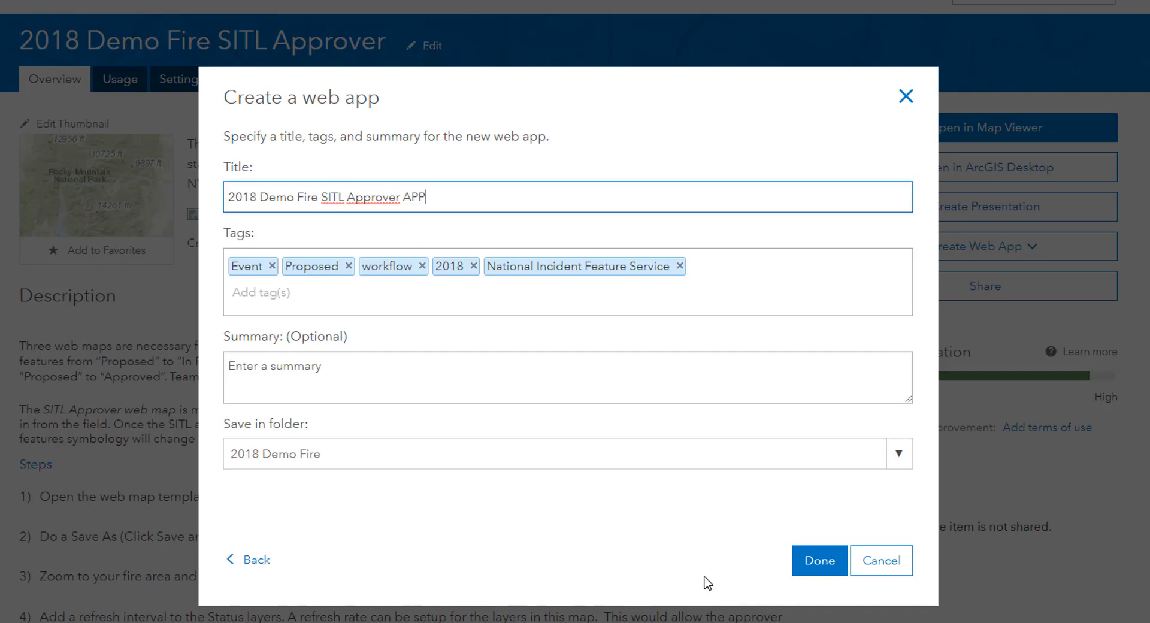
click(806, 561)
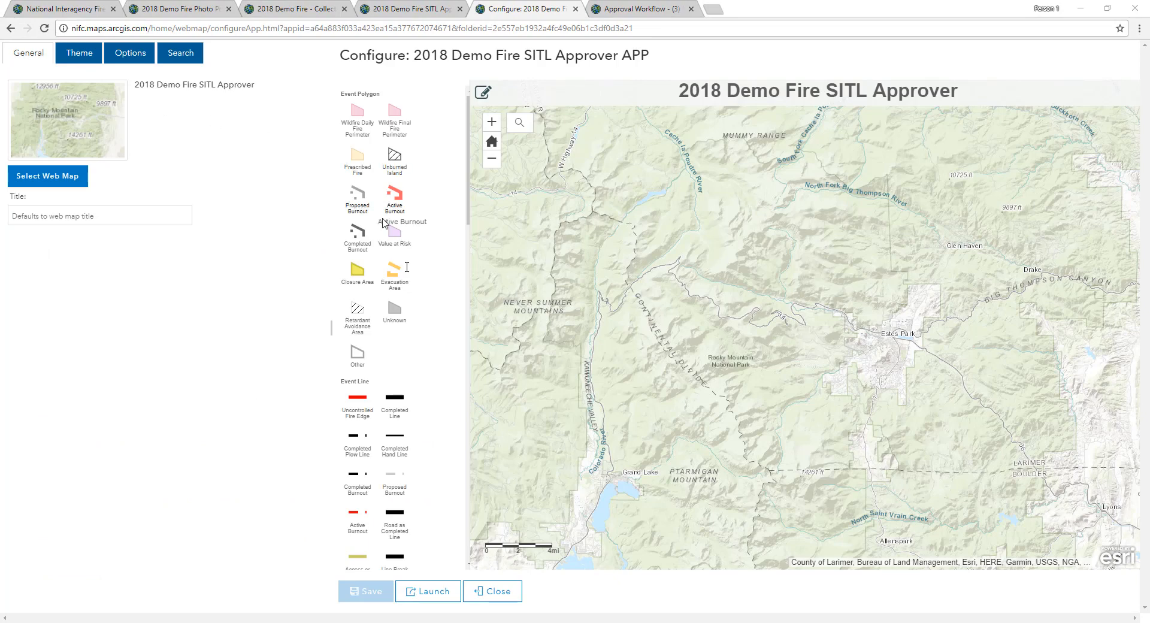
click(427, 592)
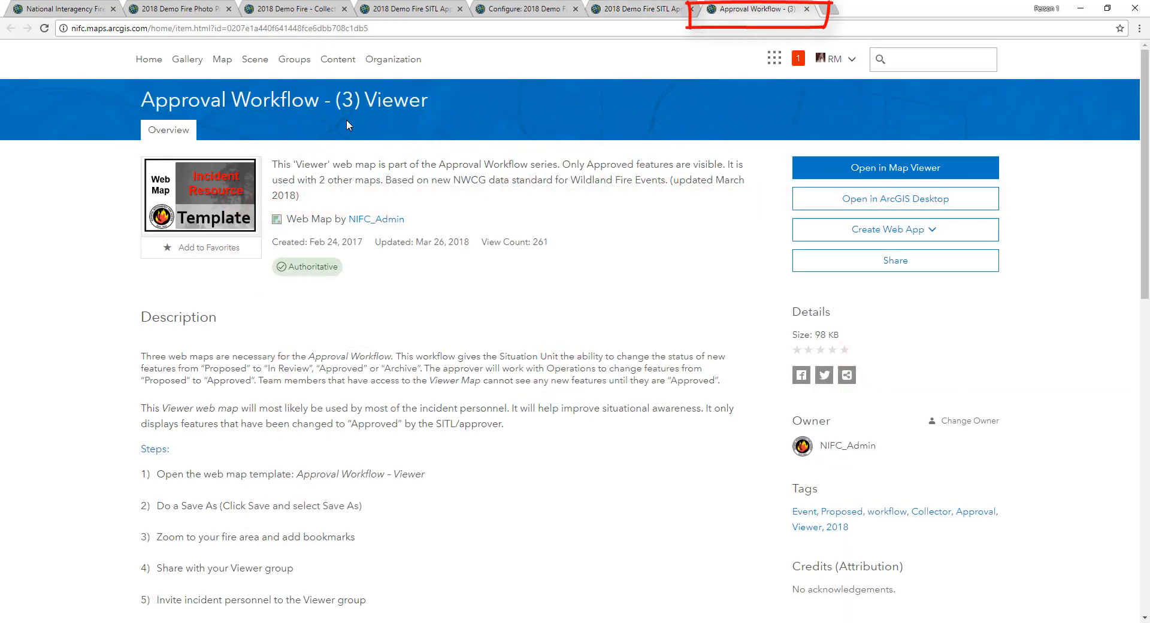
- Open the "Approval Workflow - (3) Viewer" template map and save a copy titled "2018 Demo Fire - Viewer"
click(234, 194)
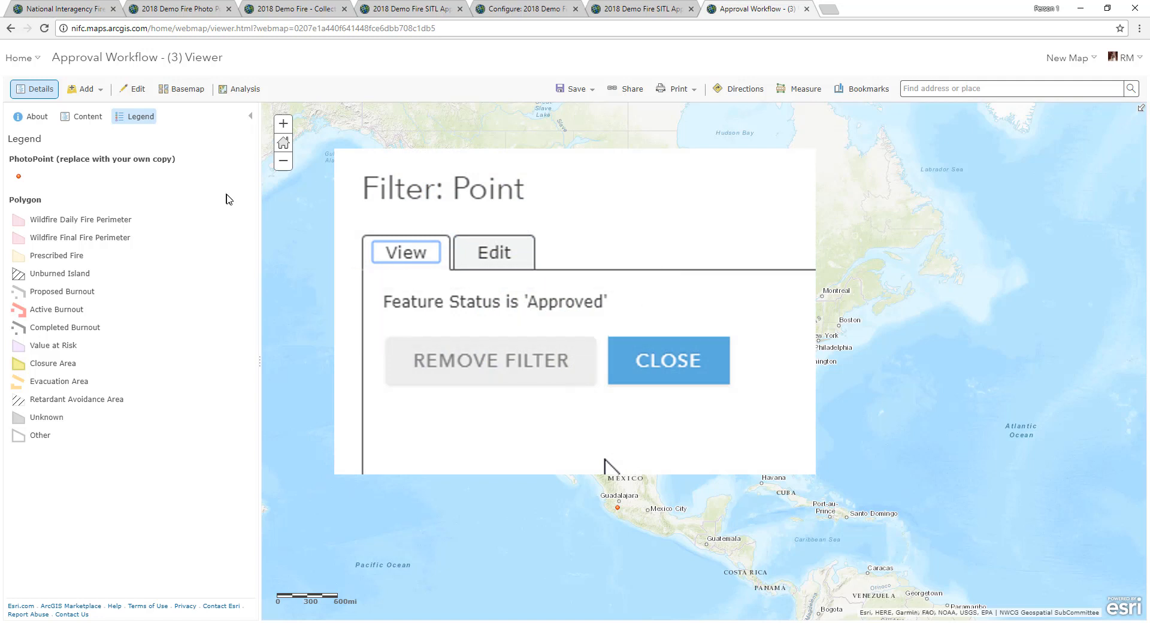
click(558, 90)
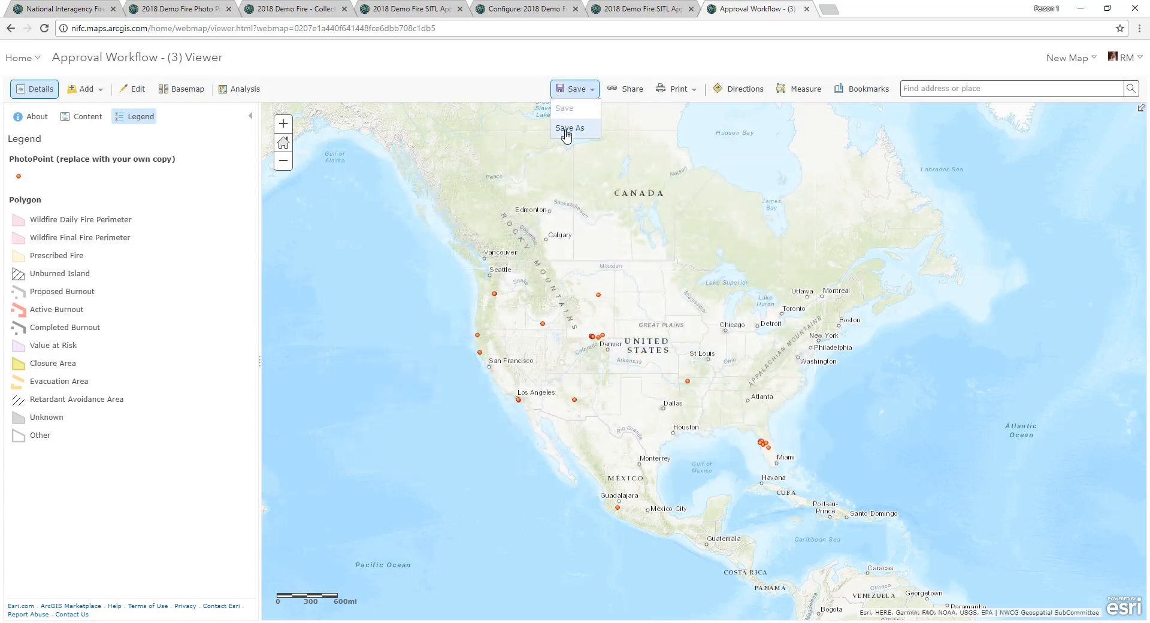
click(565, 133)
click(644, 290)
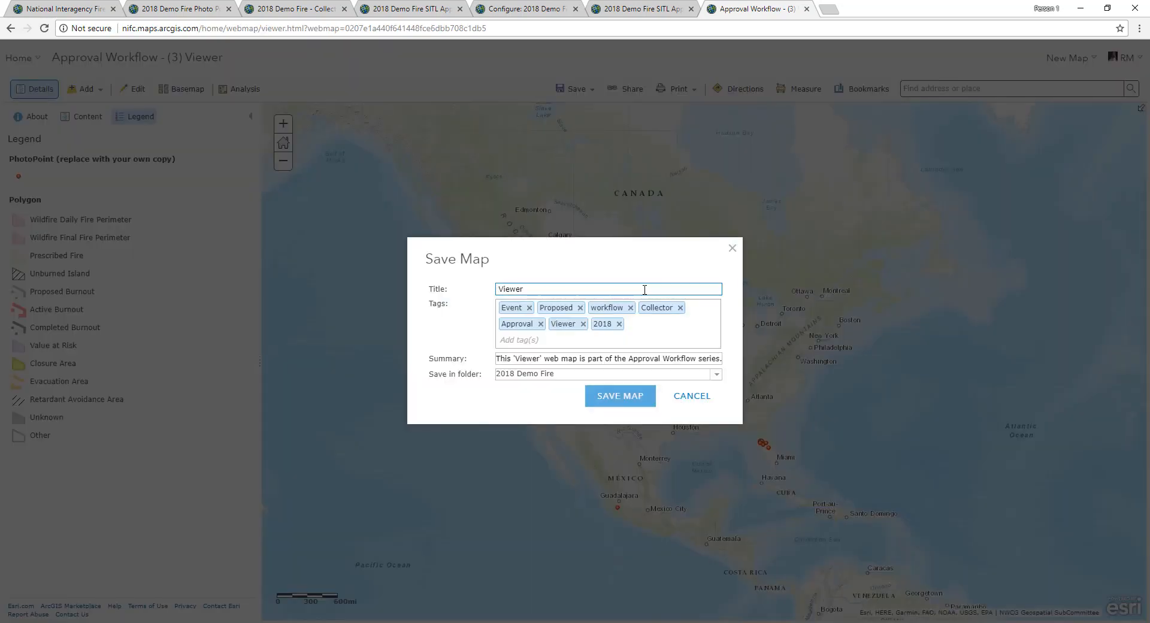
text(2018 Demo Fire -)
click(628, 395)
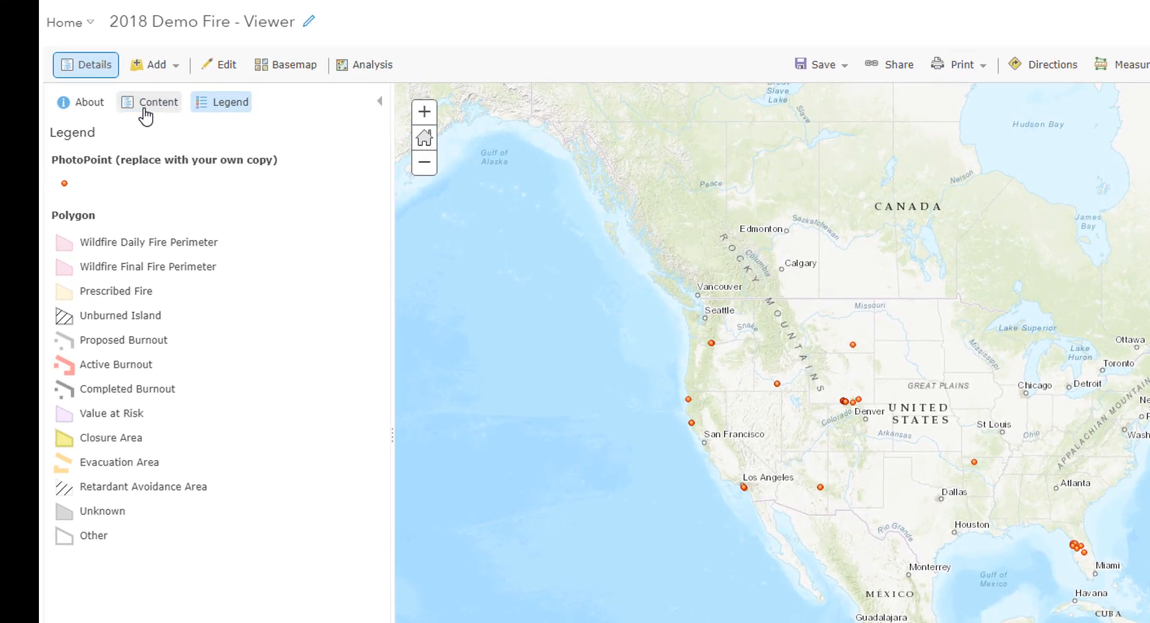
- Remove the "PhotoPoint (replace with your own copy)" layer from the 2018 Demo Fire - Viewer map
click(143, 114)
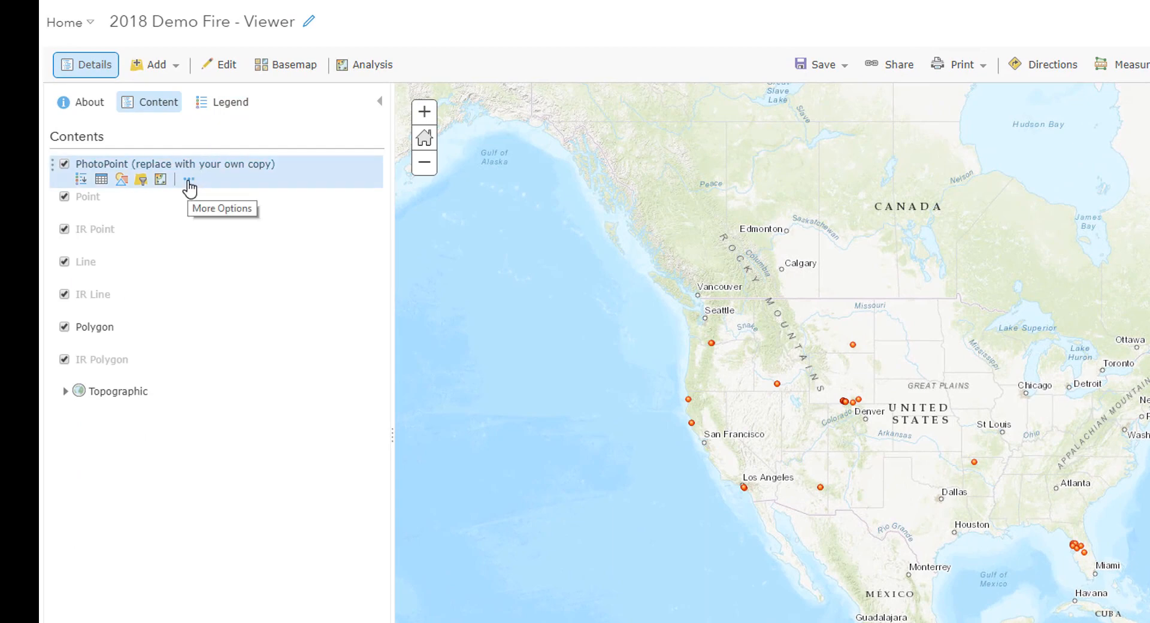
click(190, 180)
click(235, 361)
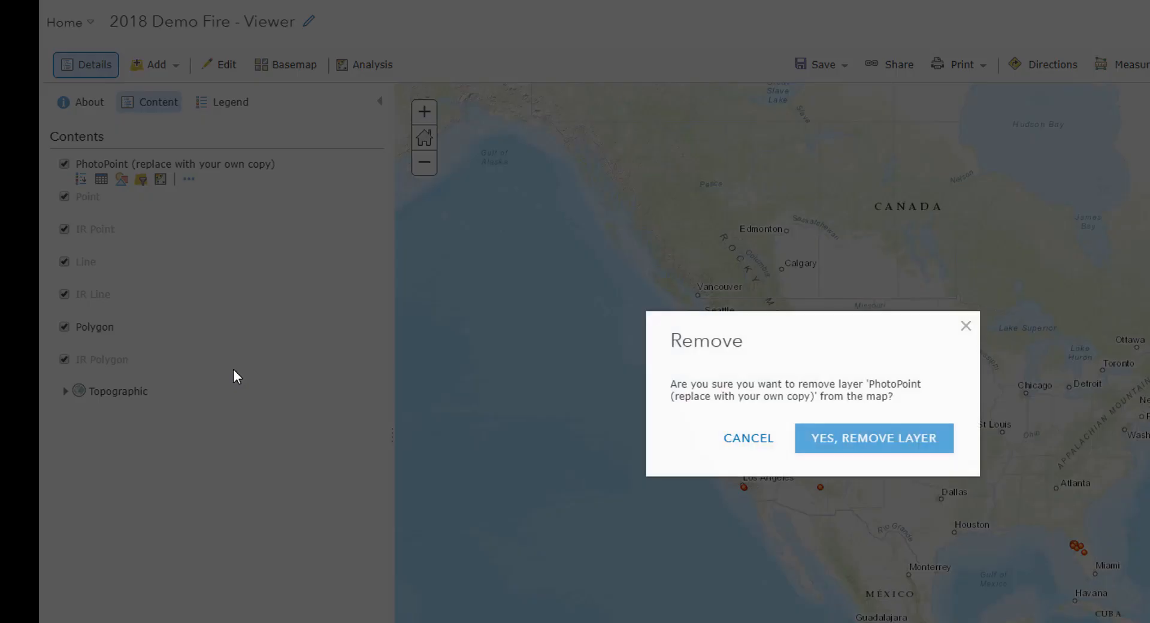
click(875, 441)
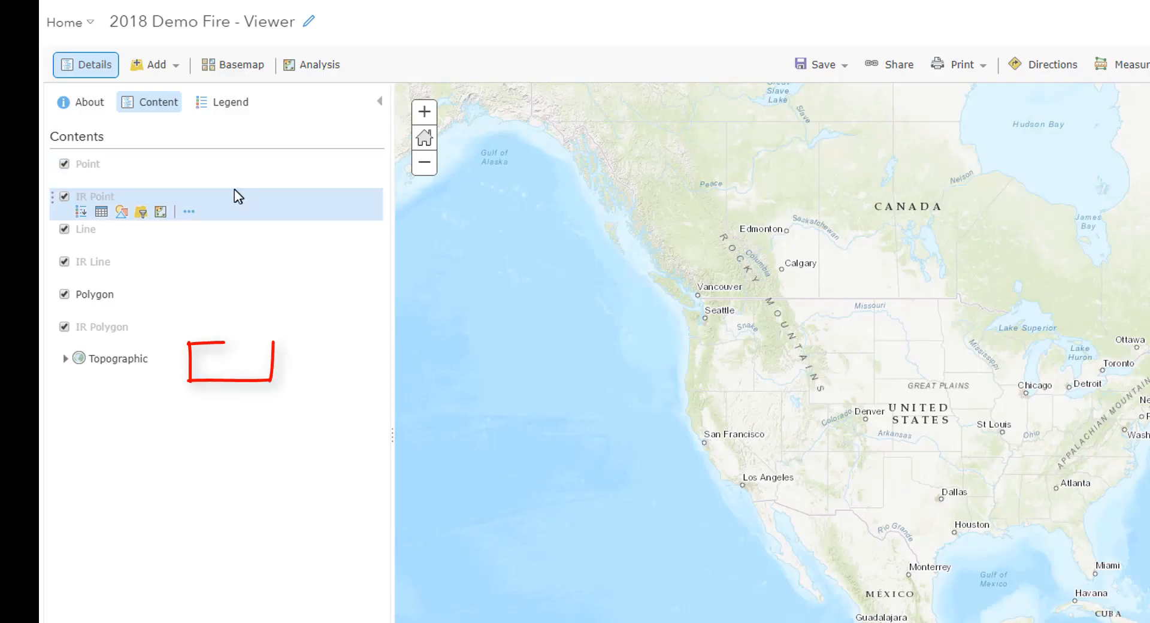
- Add the "2018 Demo Fire Photo Points" layer from My Content to the Viewer map
click(163, 71)
click(168, 91)
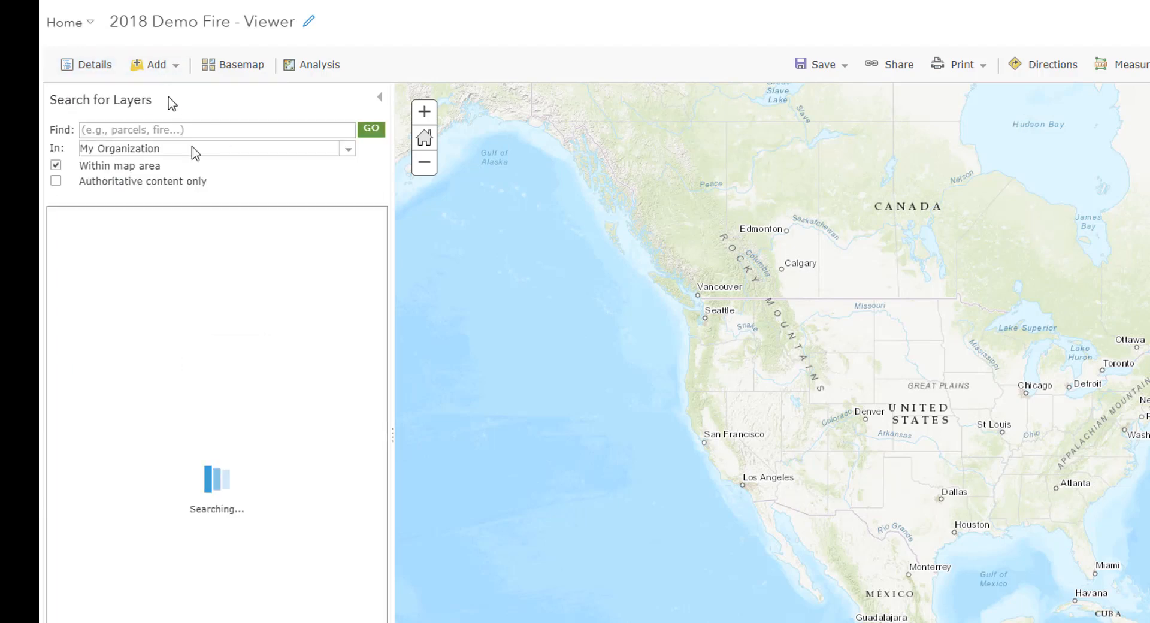
click(265, 154)
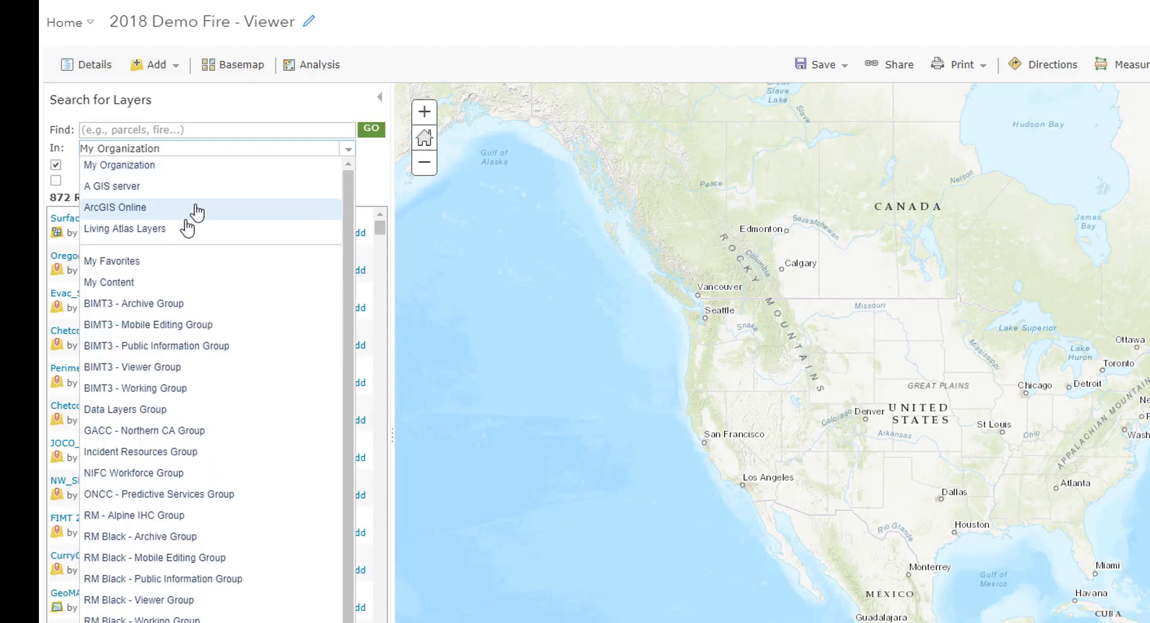
click(179, 284)
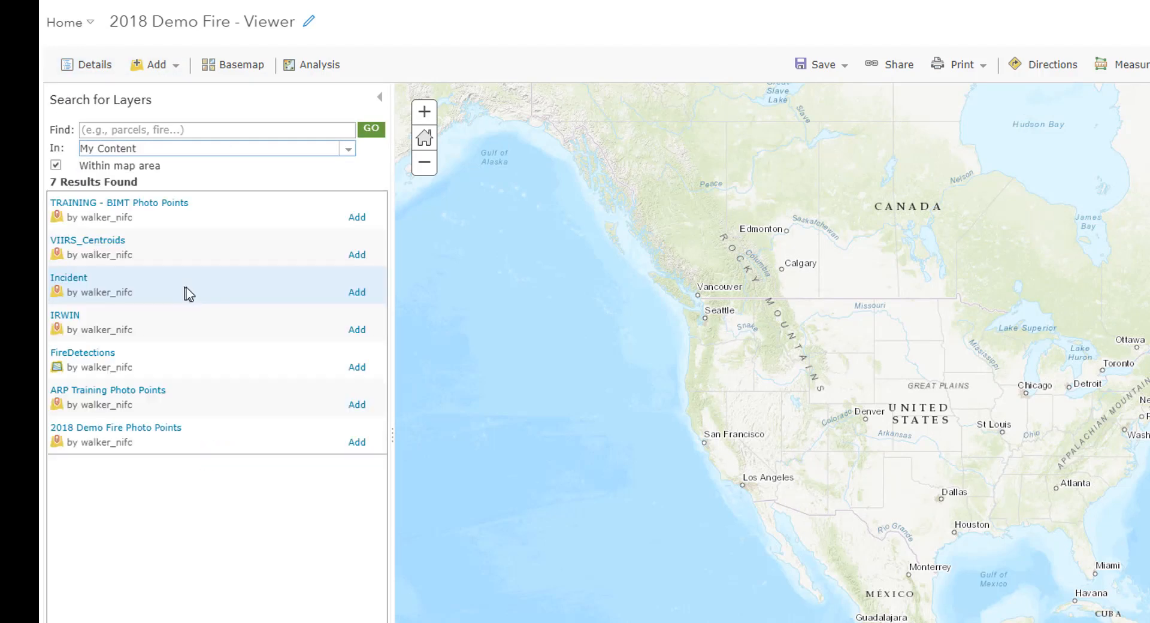
click(356, 444)
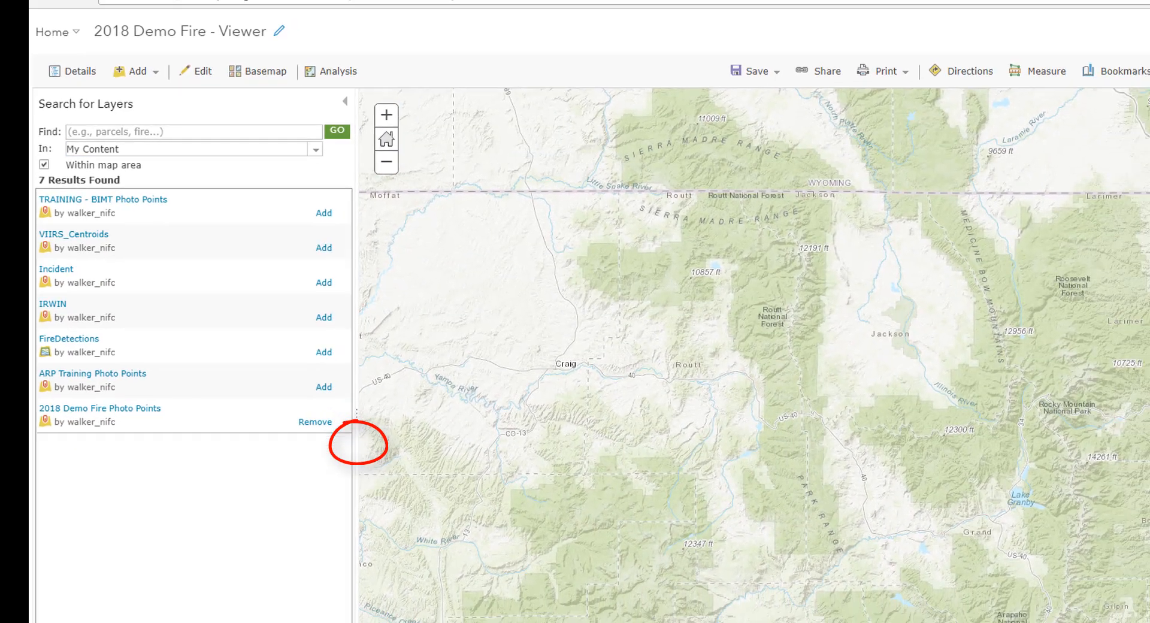
click(145, 587)
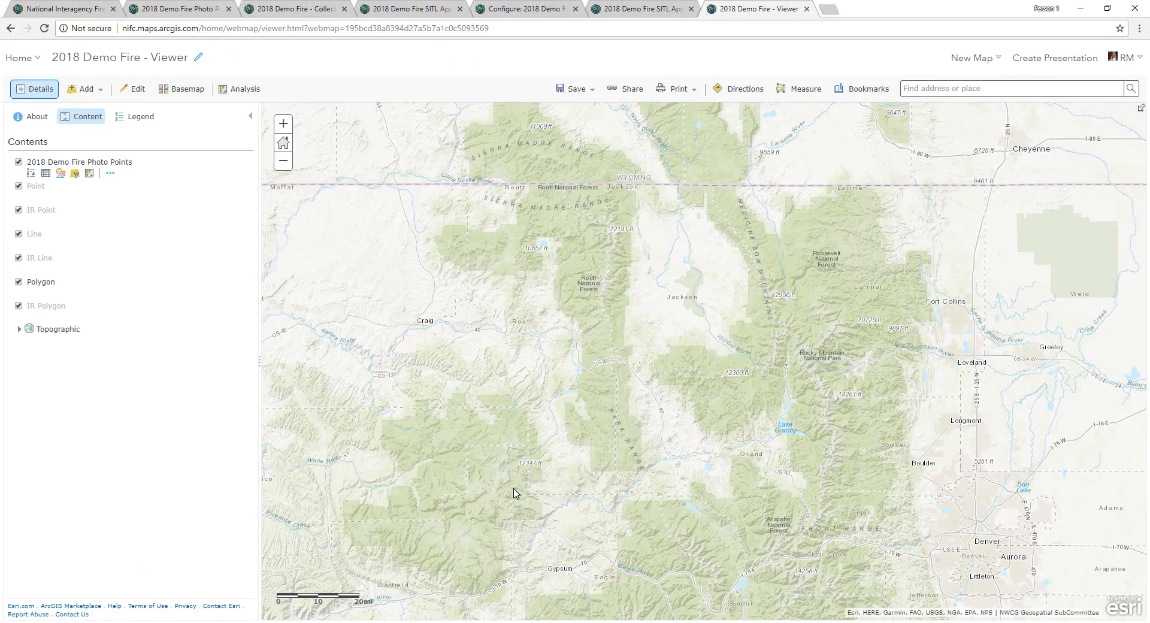
- Bookmark the Viewer map's current extent over northern Colorado as "Demo Fire" and save the map
click(866, 96)
click(866, 157)
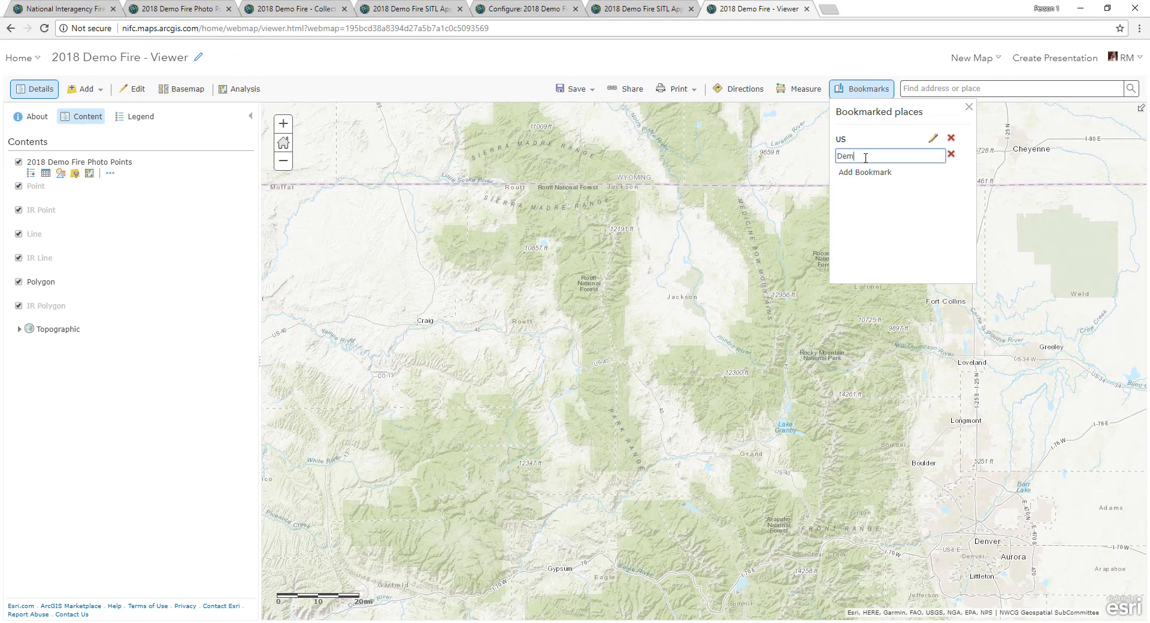
key(Return)
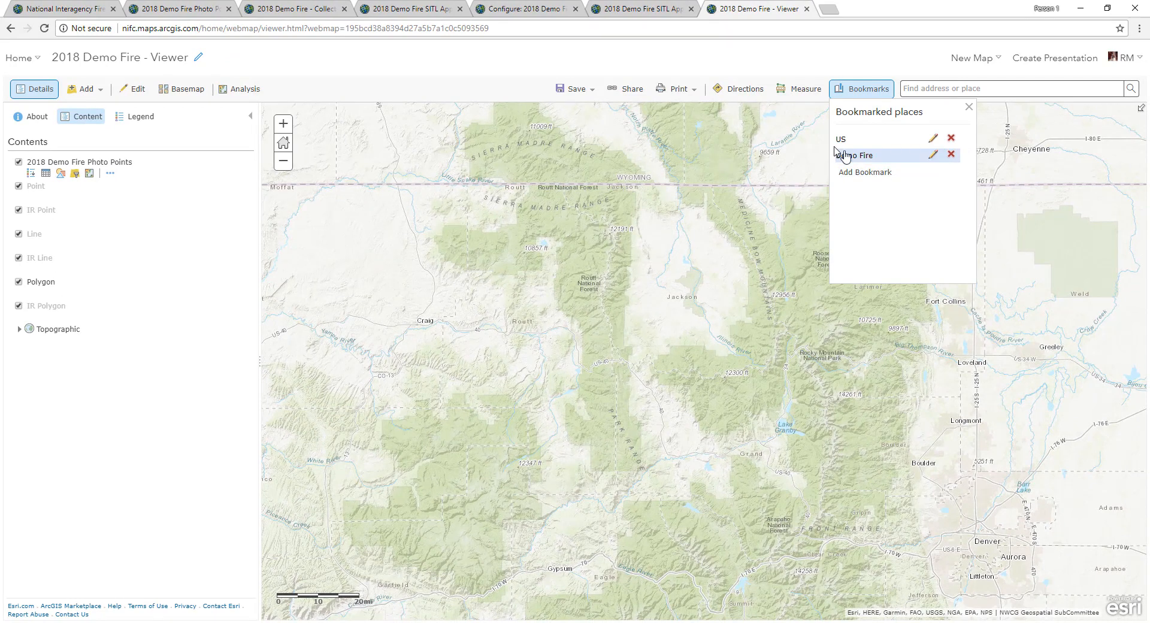
click(585, 89)
click(584, 113)
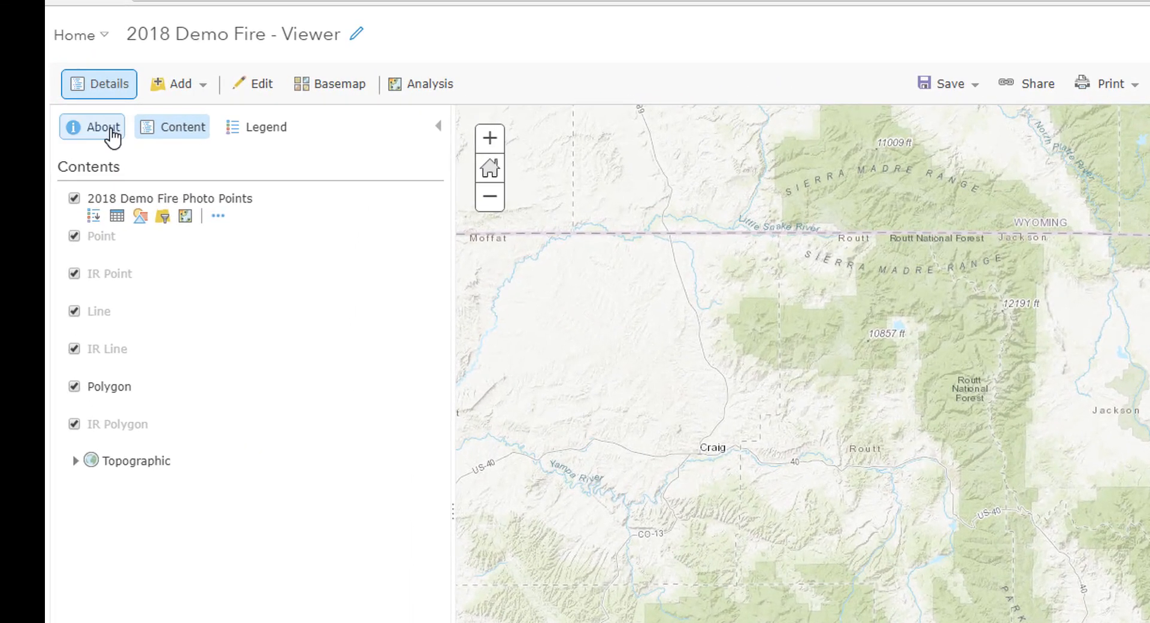
click(42, 120)
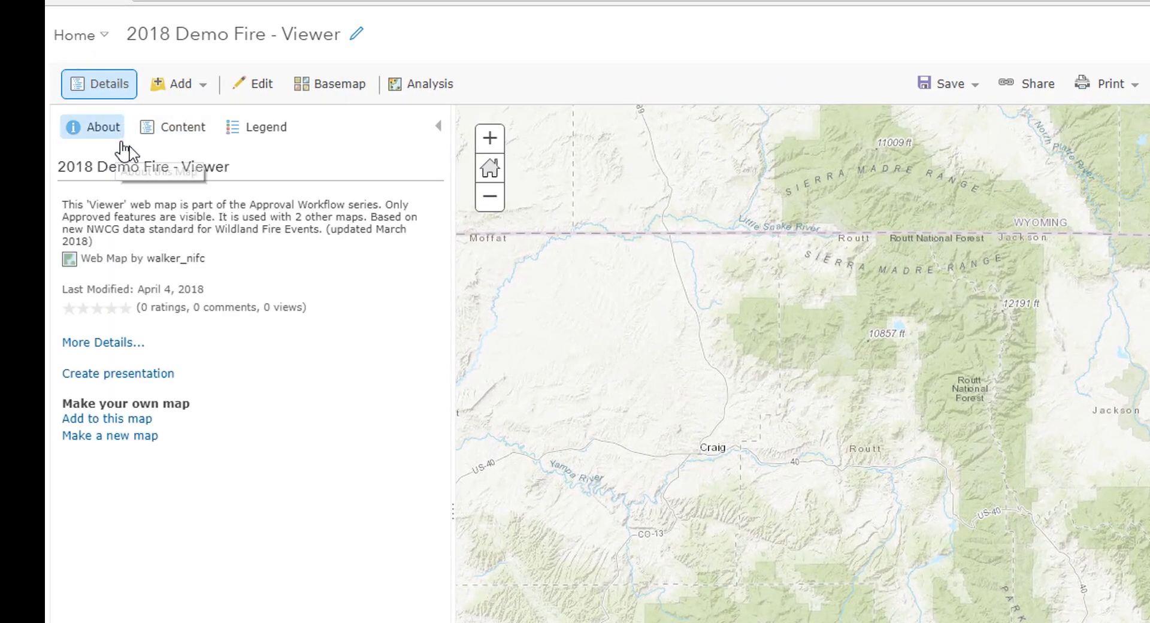
click(127, 353)
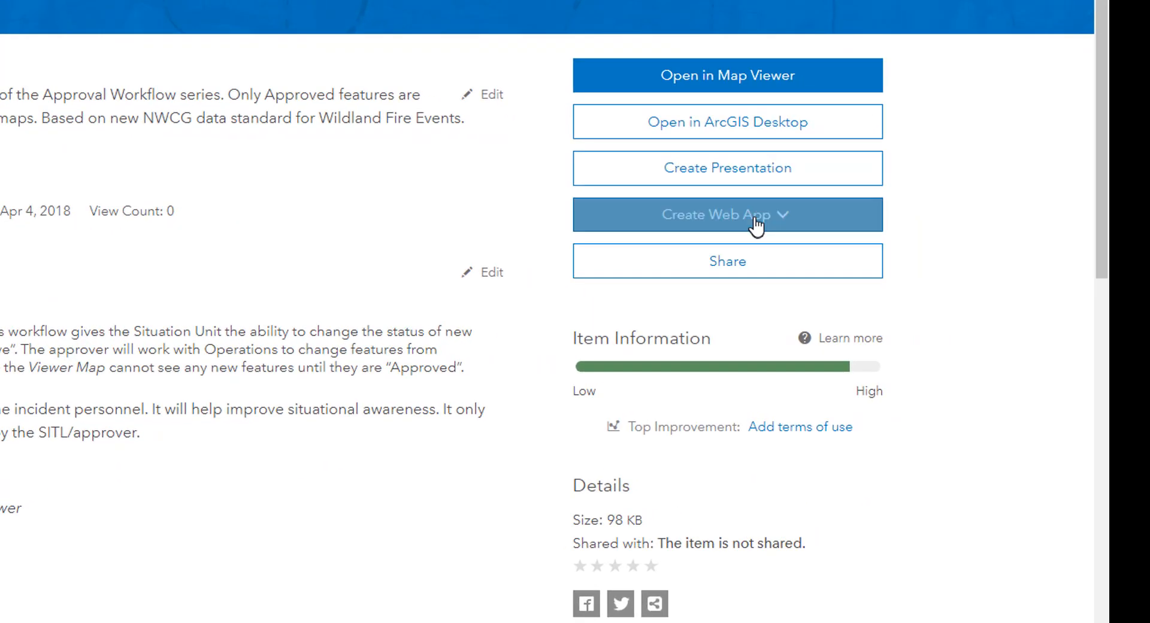
click(913, 263)
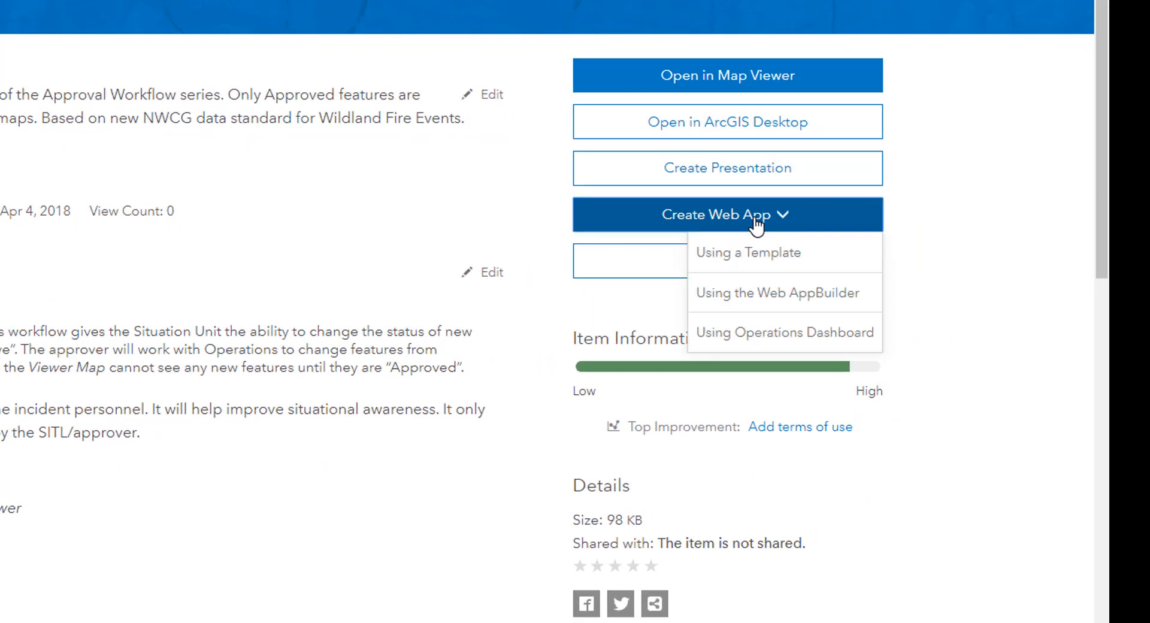
click(765, 256)
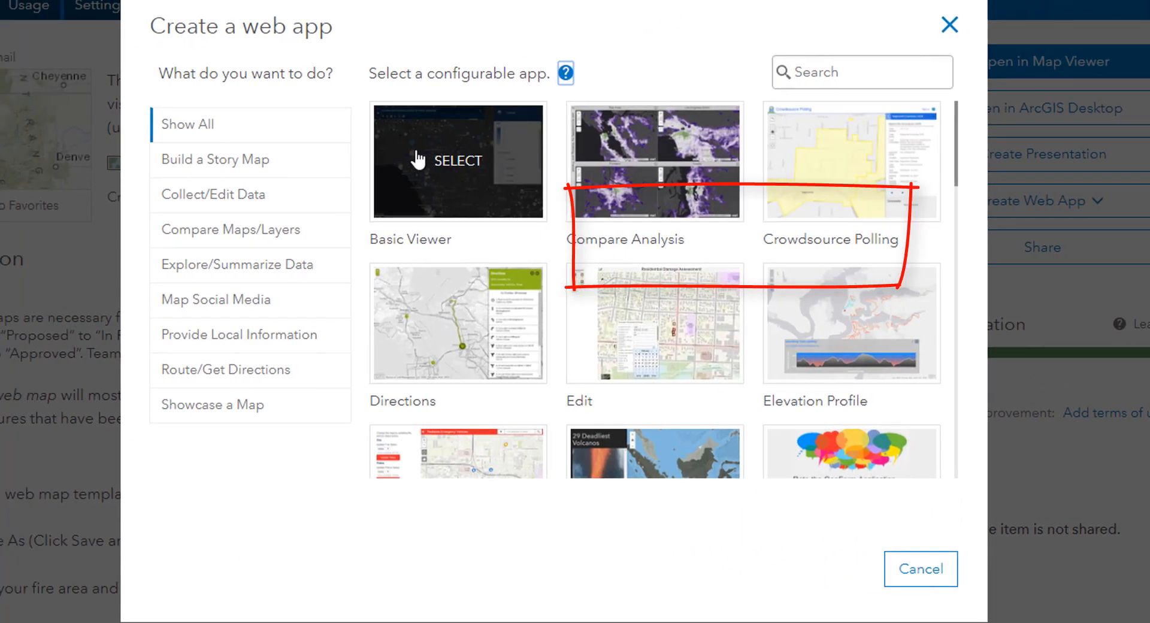
click(417, 160)
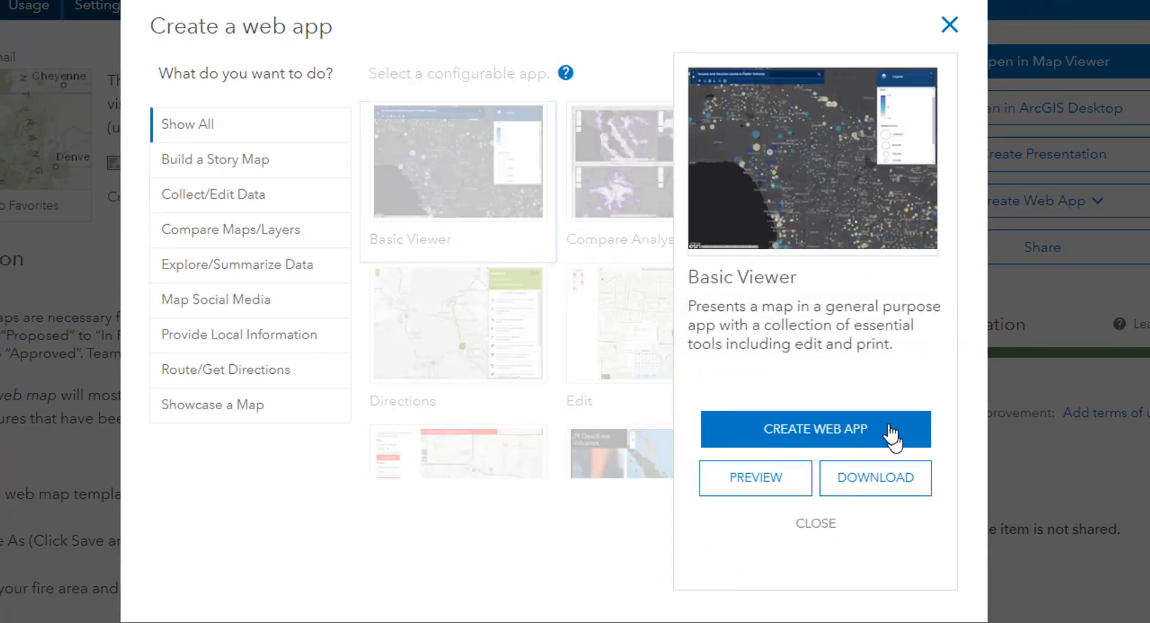
click(816, 525)
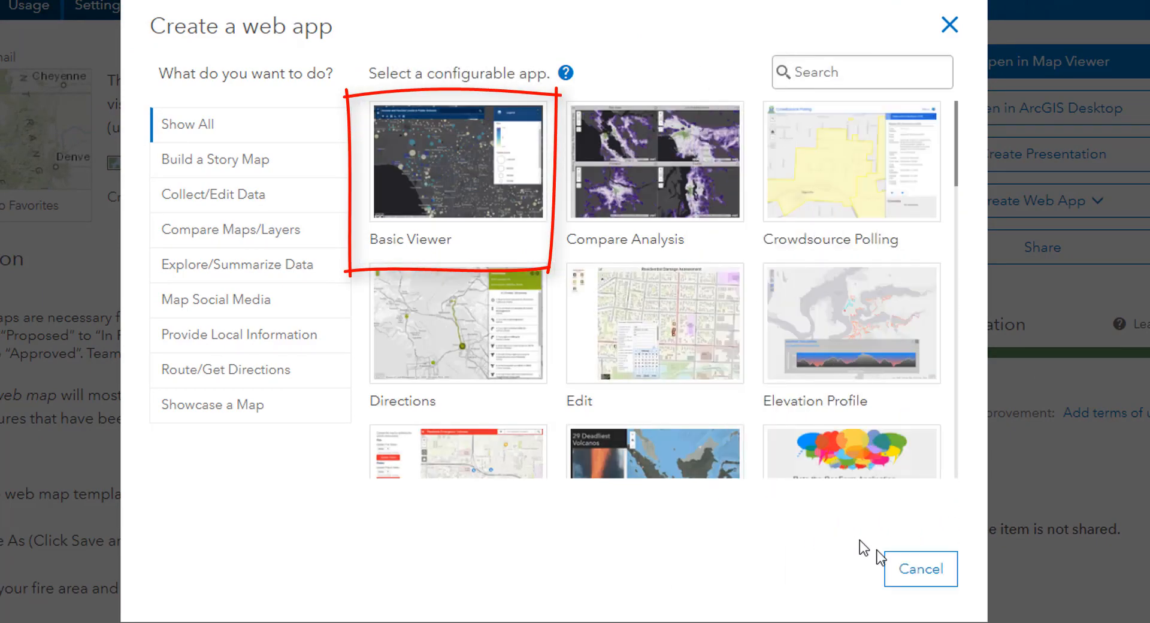
click(917, 564)
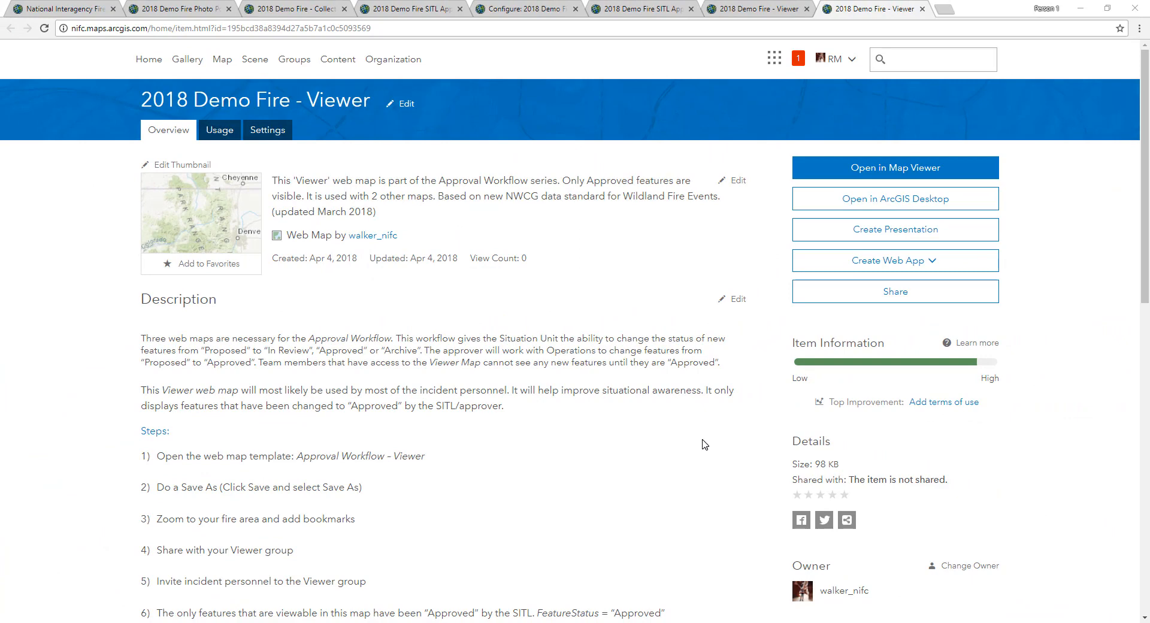
- Share the 2018 Demo Fire - Viewer web map from My Content with the BIMT3 - Viewer group
click(329, 59)
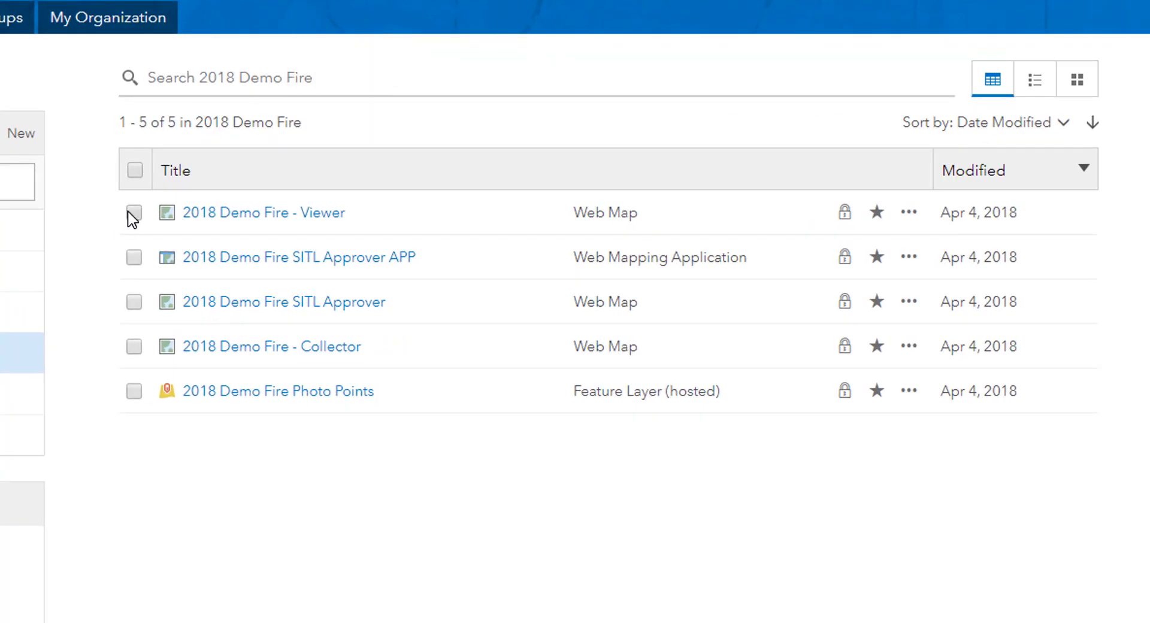
click(388, 248)
click(980, 129)
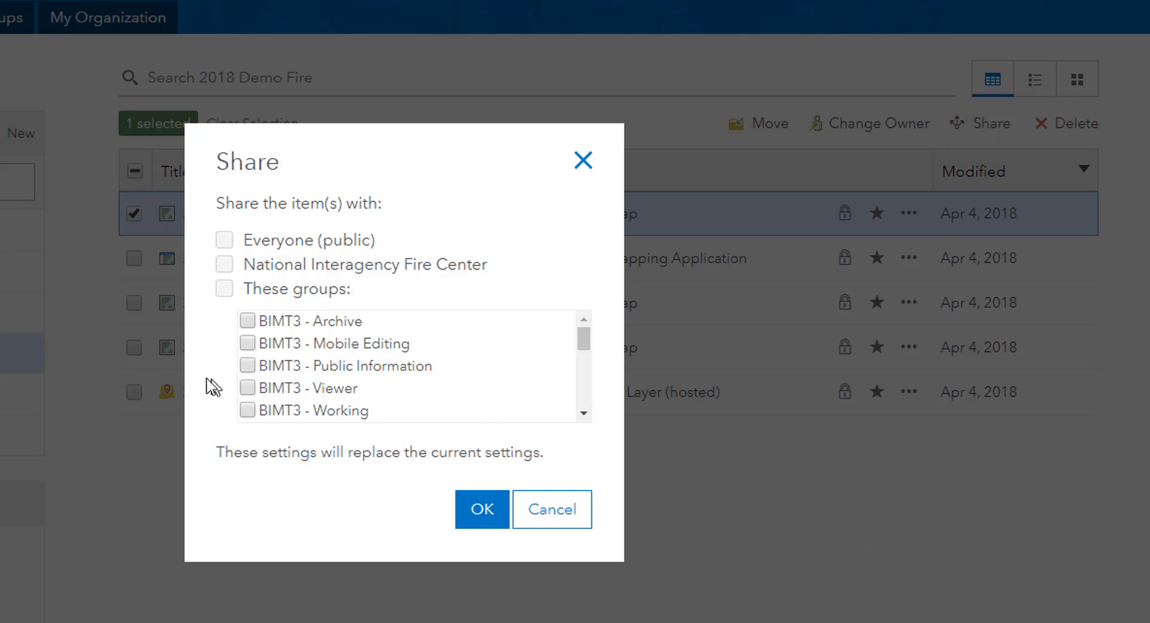
click(247, 388)
click(501, 511)
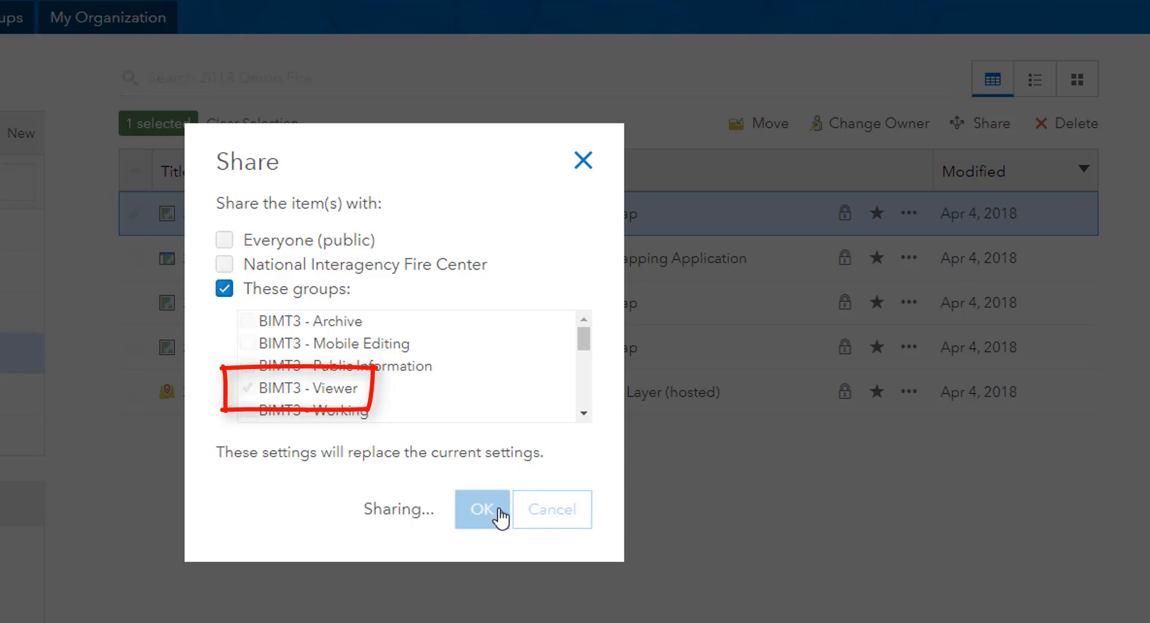
- Share the 2018 Demo Fire SITL Approver web map and its SITL Approver APP together with the BIMT3 - Working group
click(135, 257)
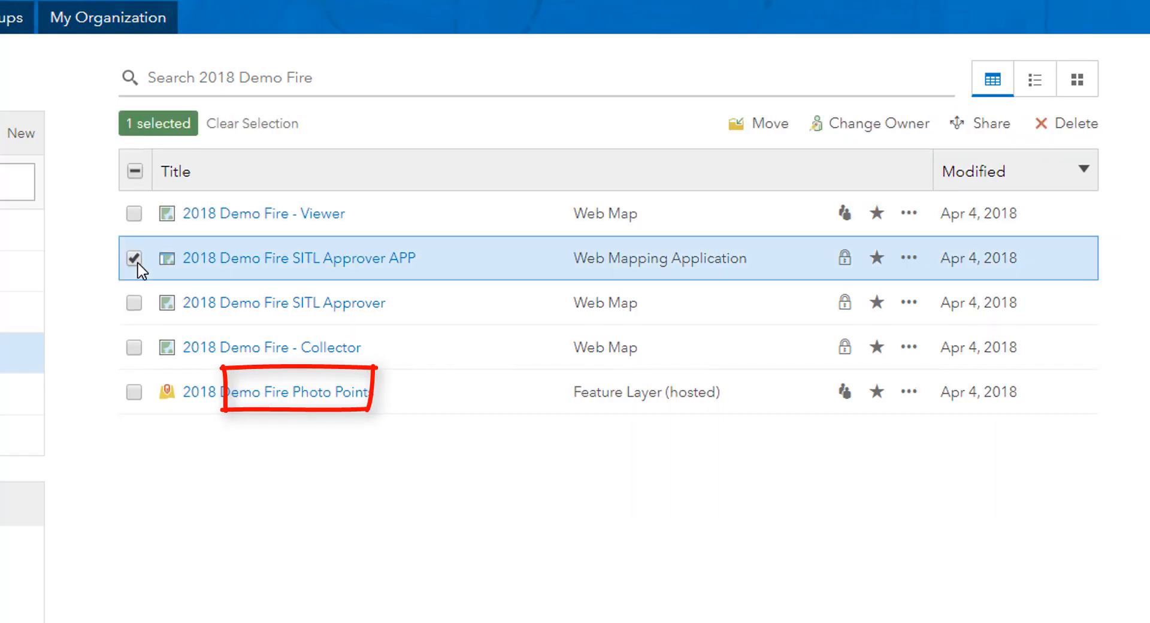
click(134, 302)
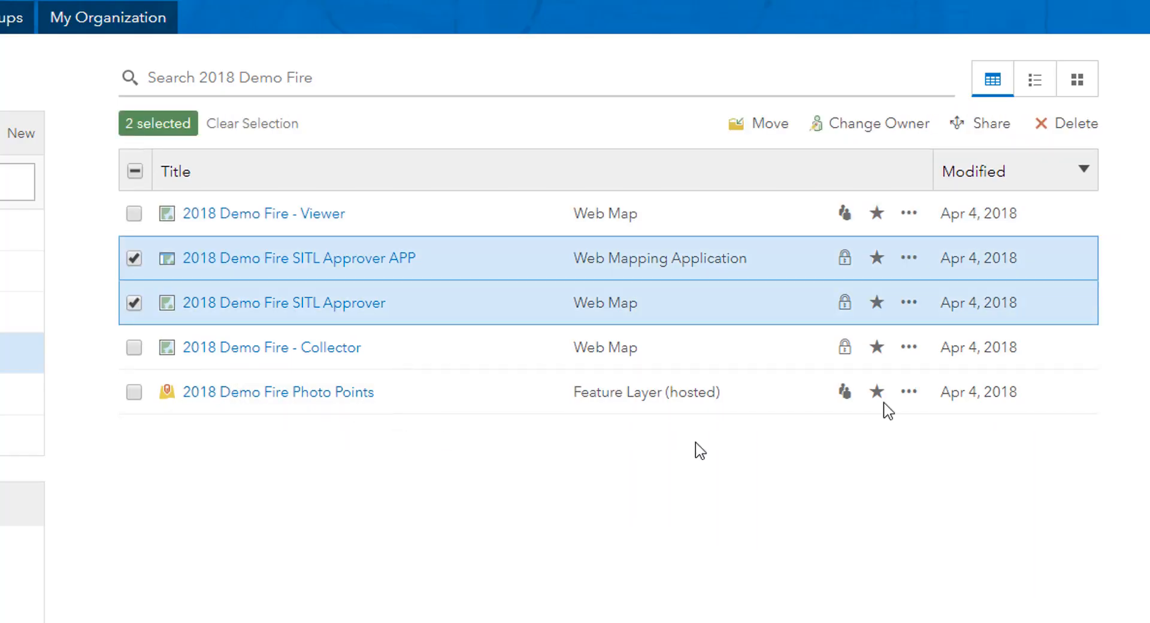
click(980, 126)
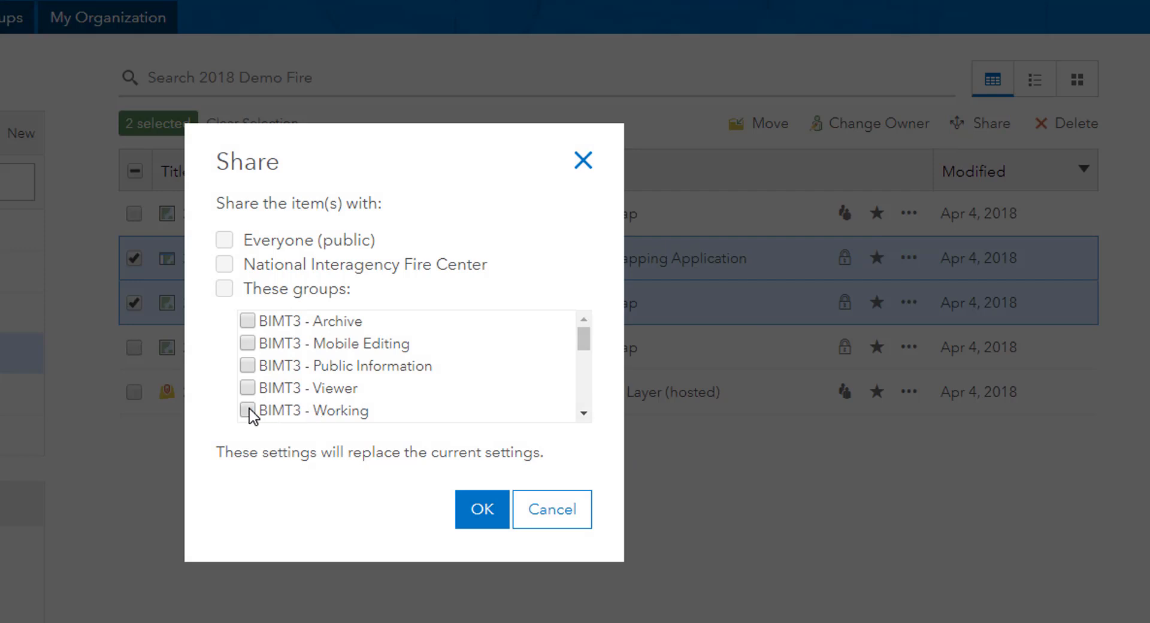
click(473, 516)
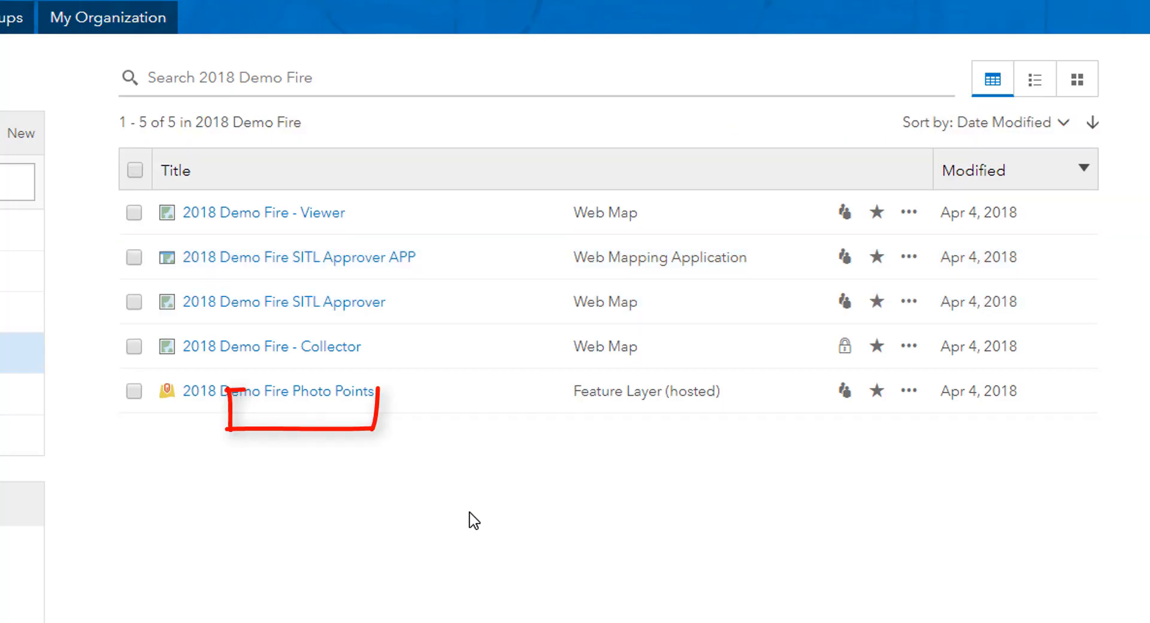
- Share the 2018 Demo Fire - Collector web map with the BIMT3 - Mobile Editing group and update its layers' sharing to match
click(134, 347)
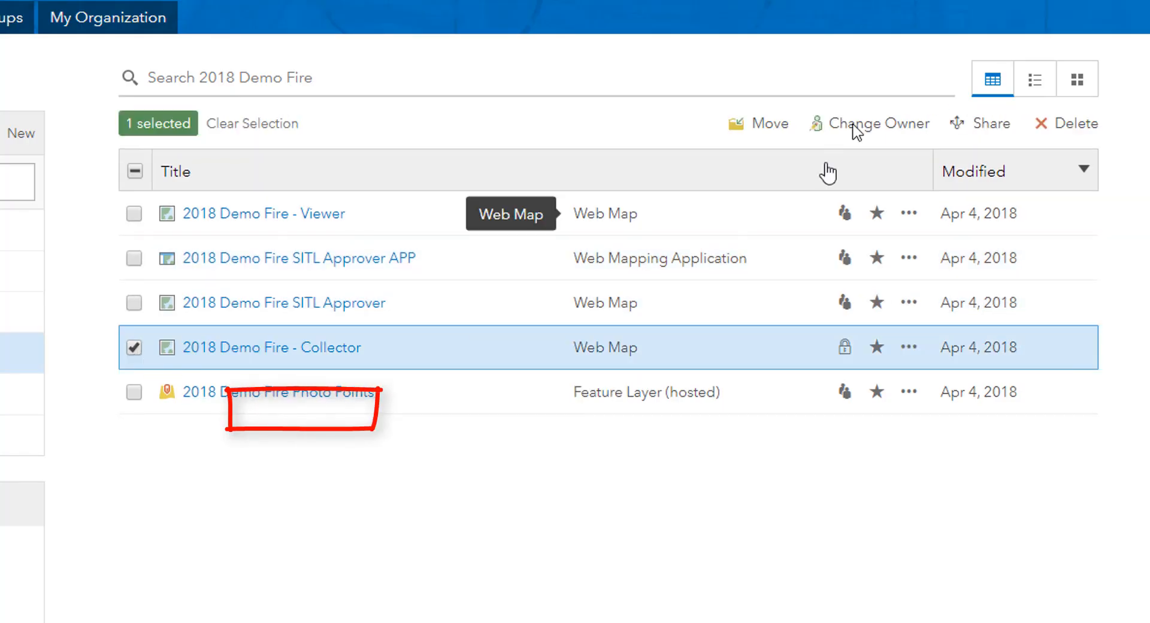
click(989, 124)
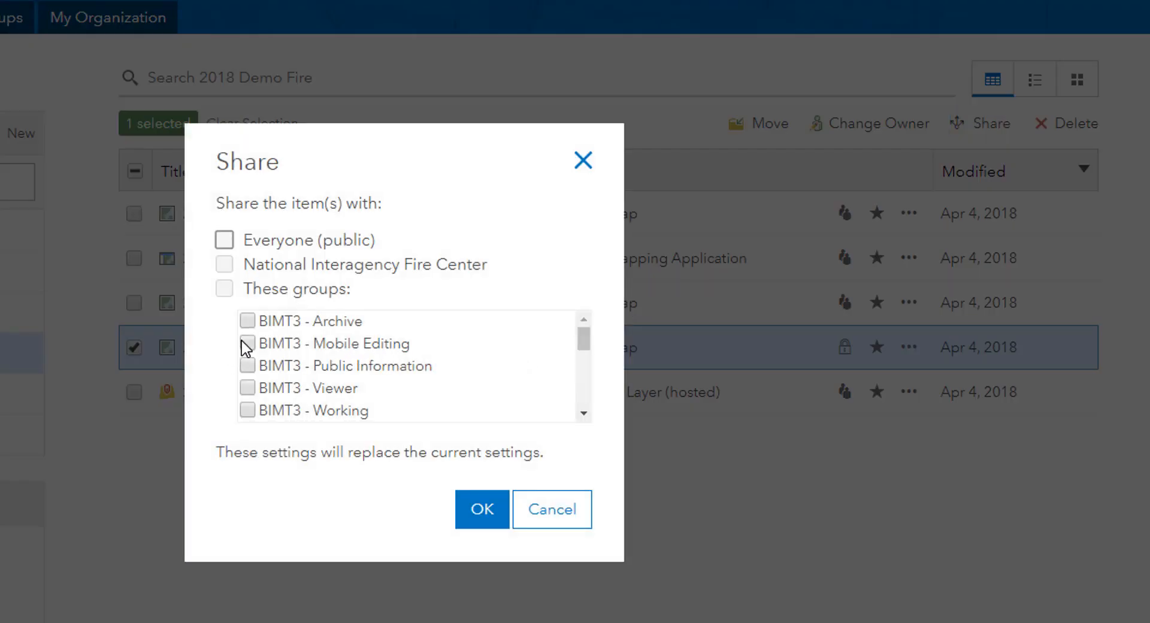
click(246, 344)
click(470, 507)
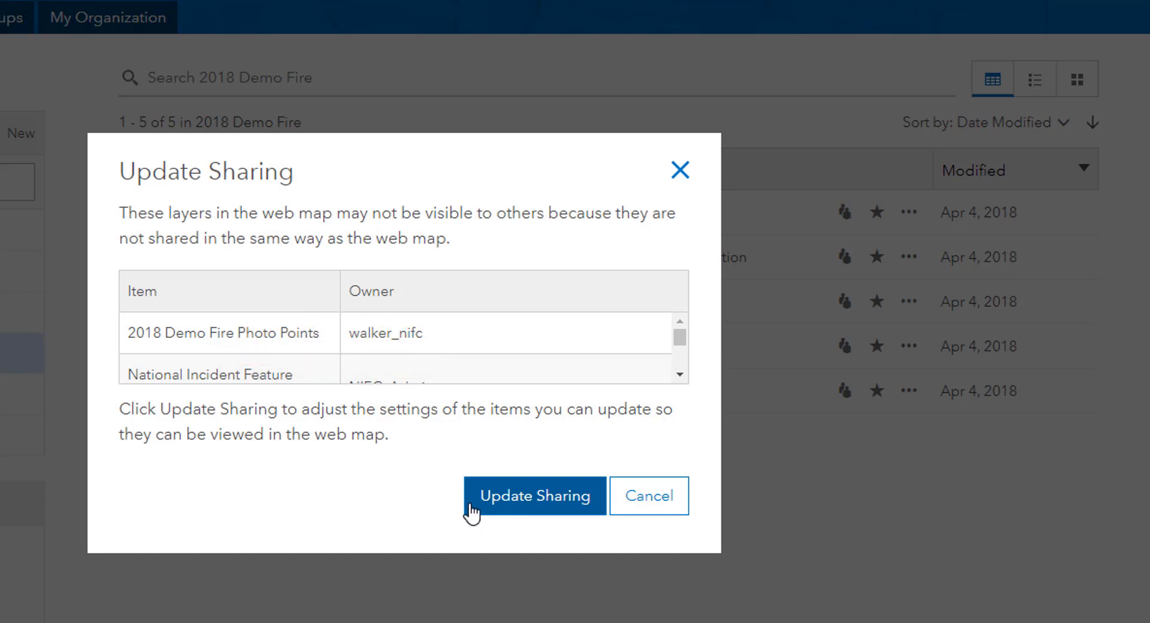
click(502, 508)
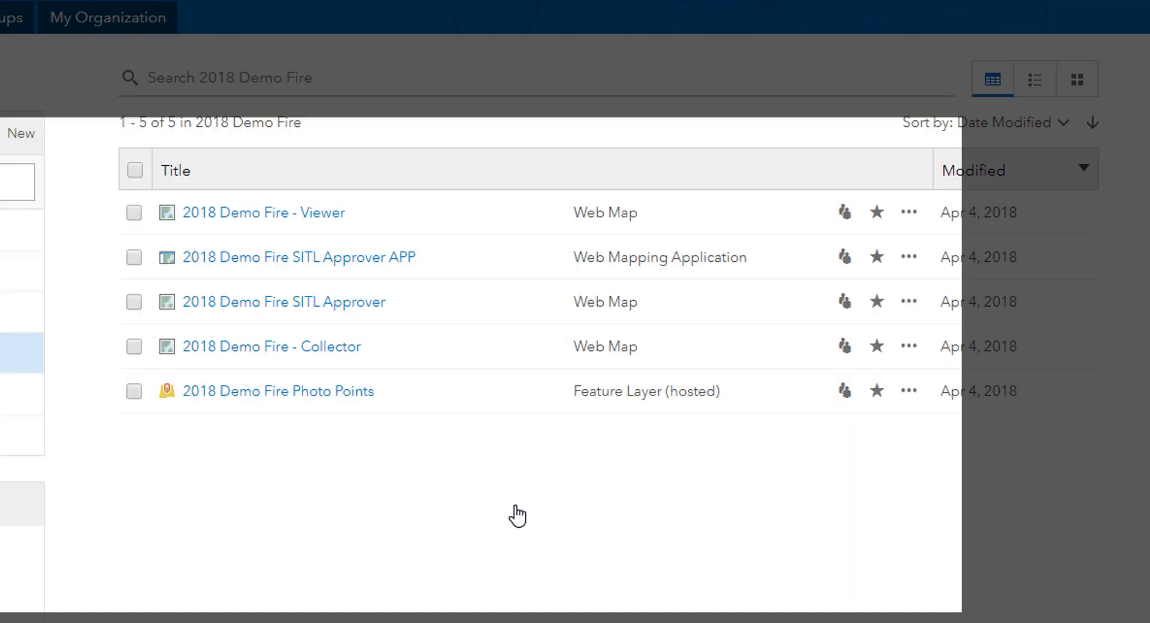
- Confirm sharing of the 2018 Demo Fire Photo Points layer with the BIMT3 - Mobile Editing and BIMT3 - Viewer groups
click(134, 392)
click(982, 124)
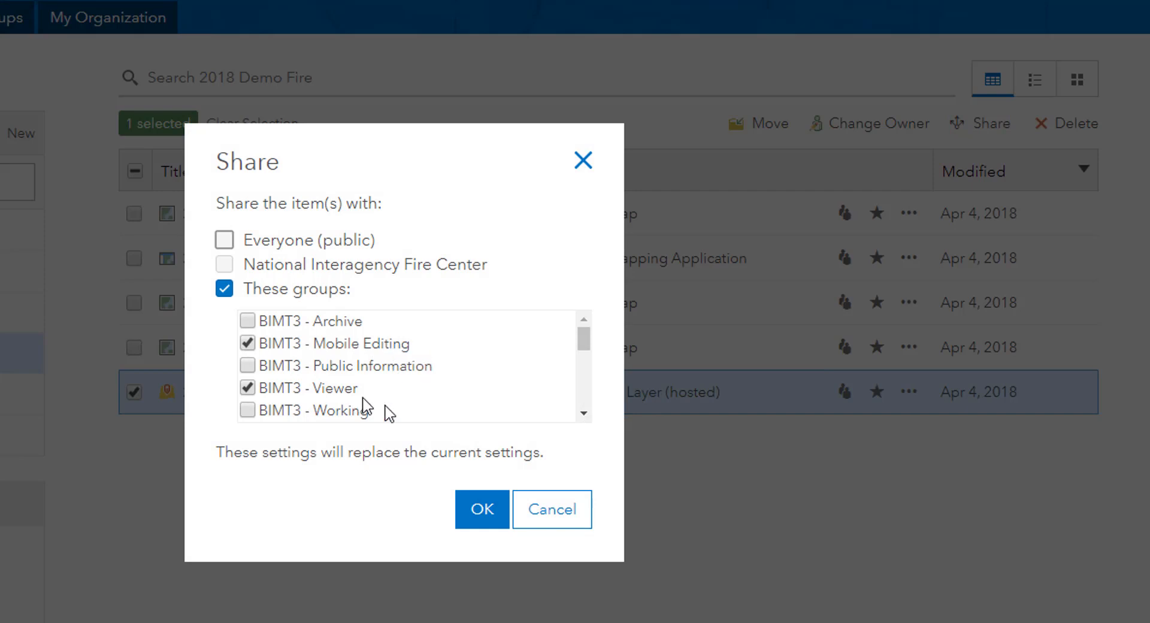
click(479, 514)
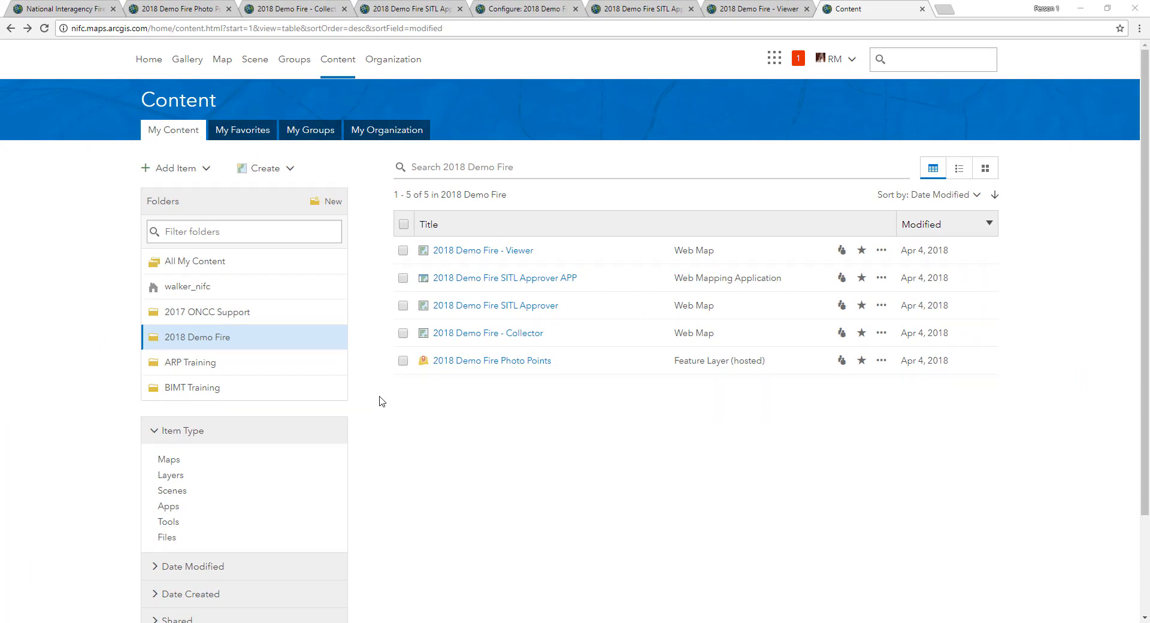
- Open the list of my groups and look through the BIMT3 groups
click(293, 60)
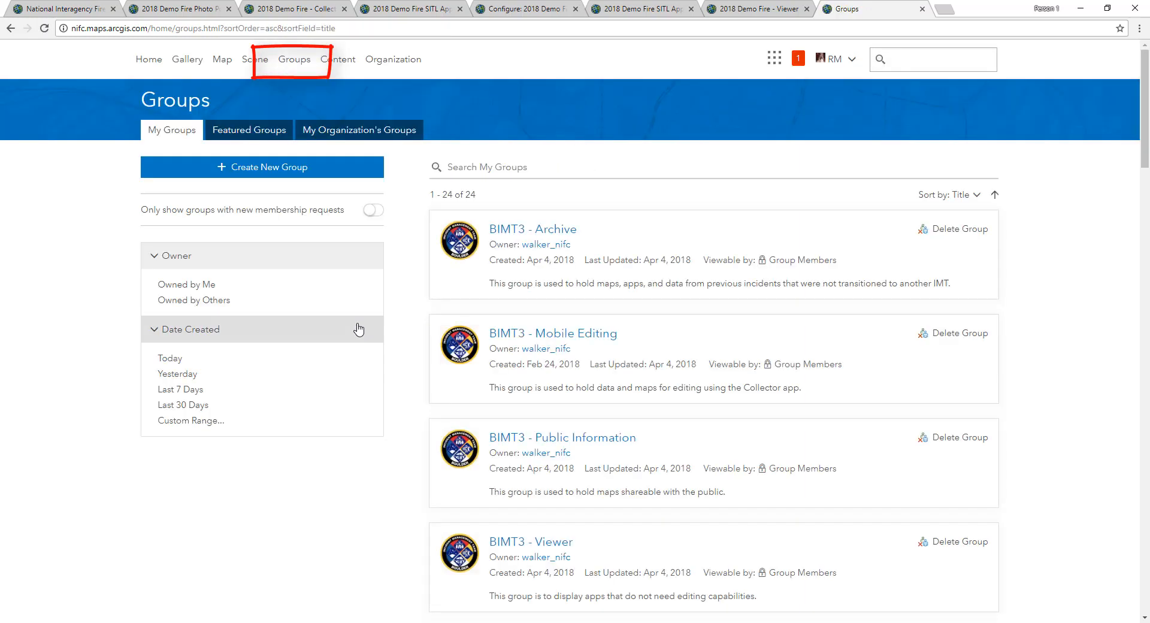
scroll(357, 324, down, 2)
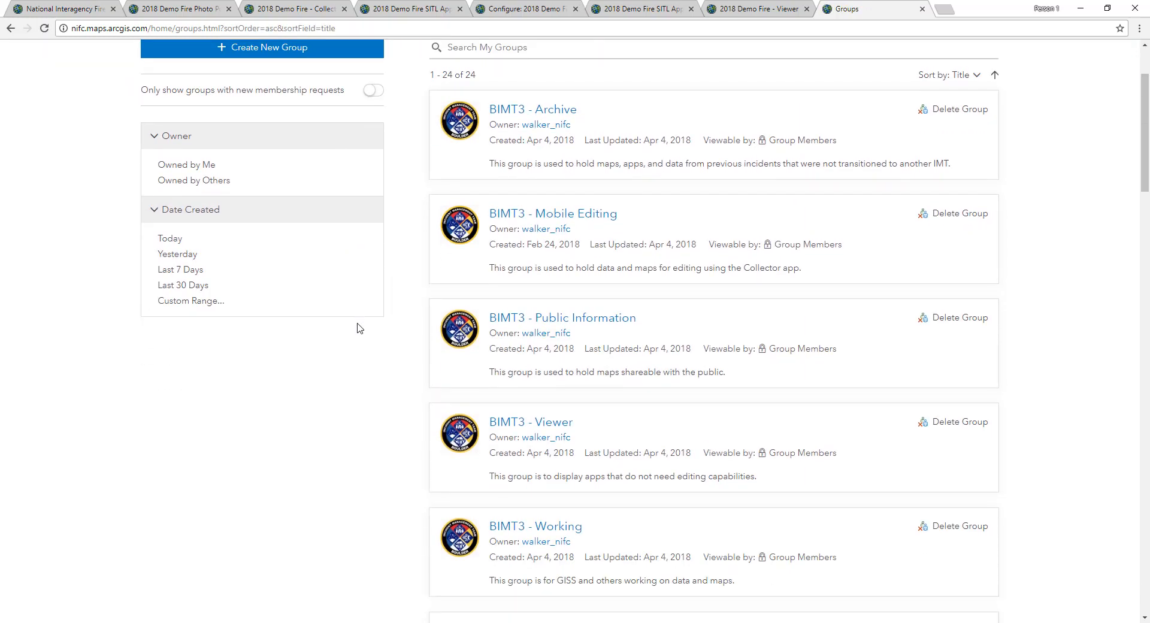